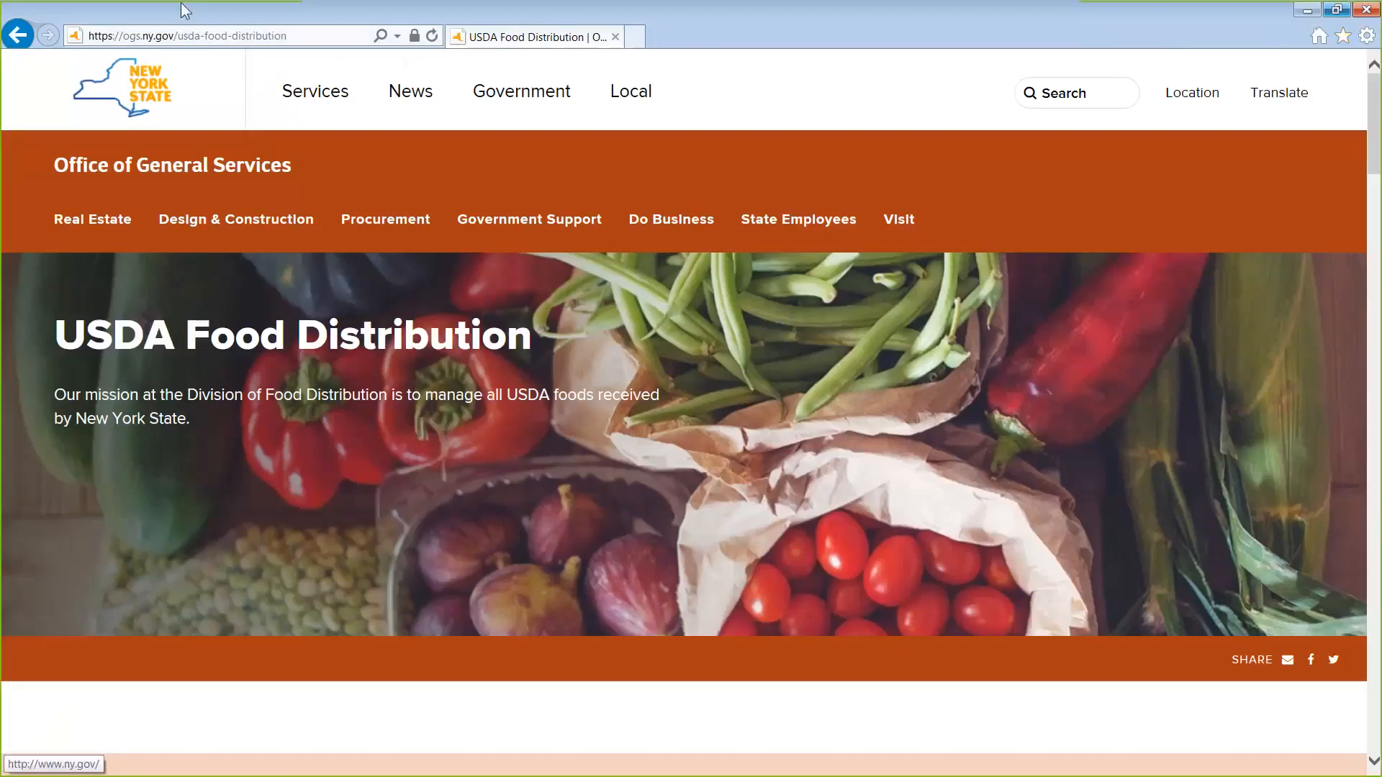
# - Open the WBSCM login page through the USDA Food Distribution quick links and log in with the prefilled credentials
pyautogui.moveTo(236, 219)
pyautogui.scroll(-5, 337, 479)
pyautogui.scroll(-3, 338, 476)
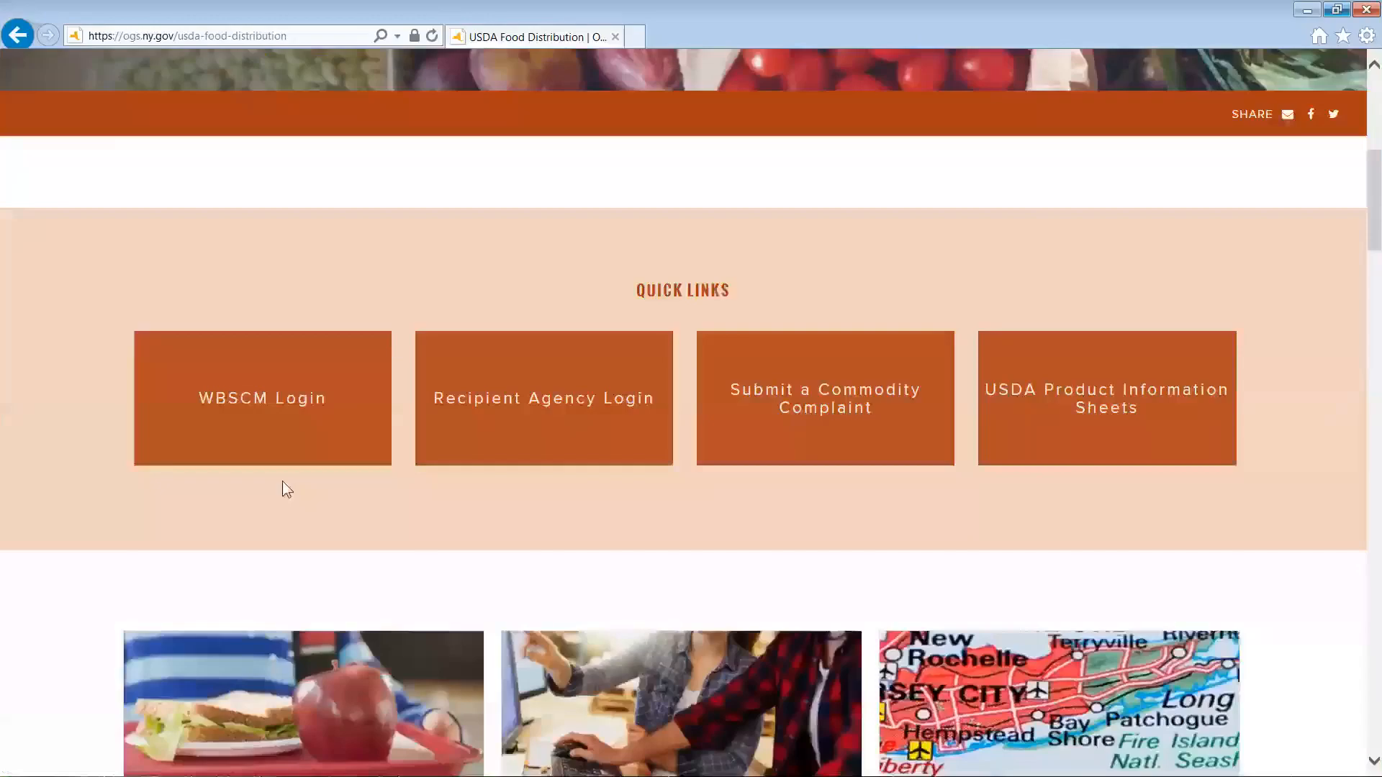
pyautogui.click(254, 421)
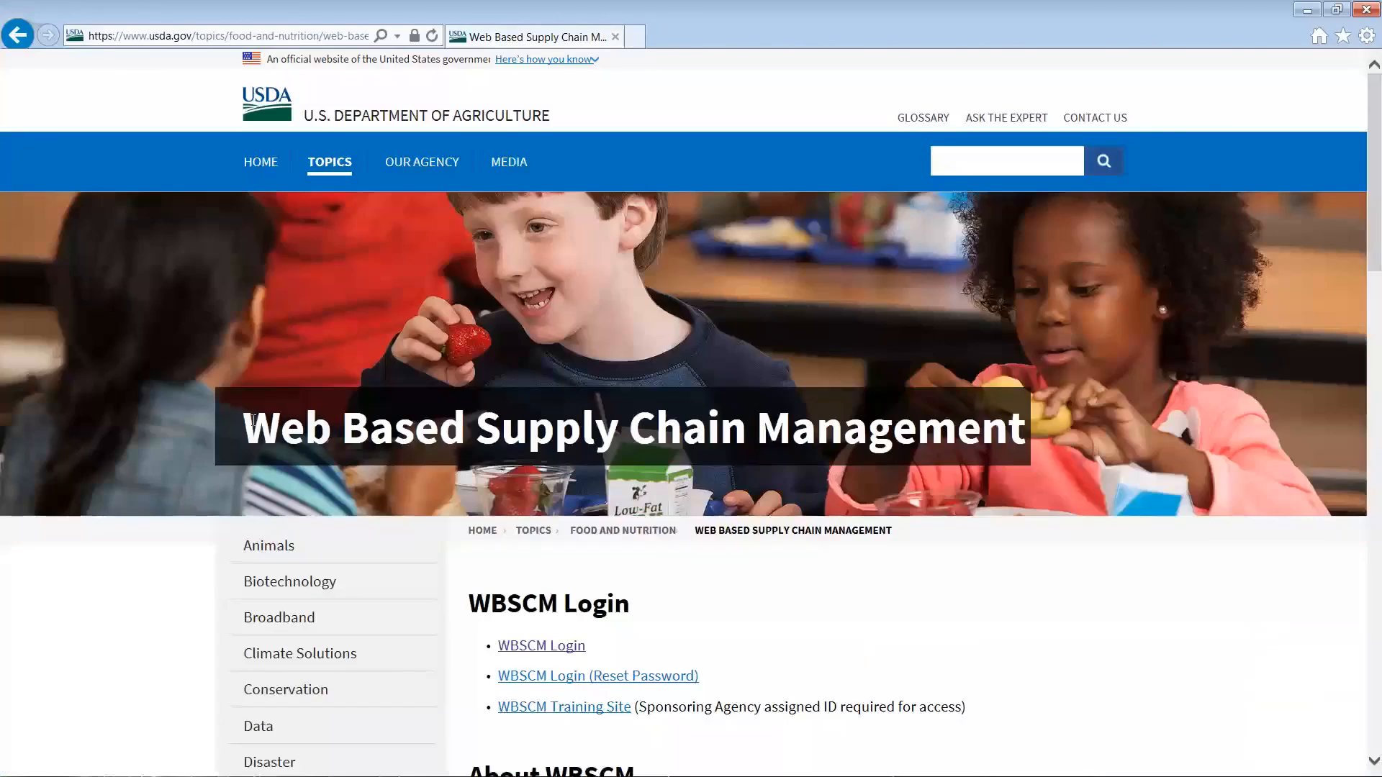
pyautogui.click(540, 648)
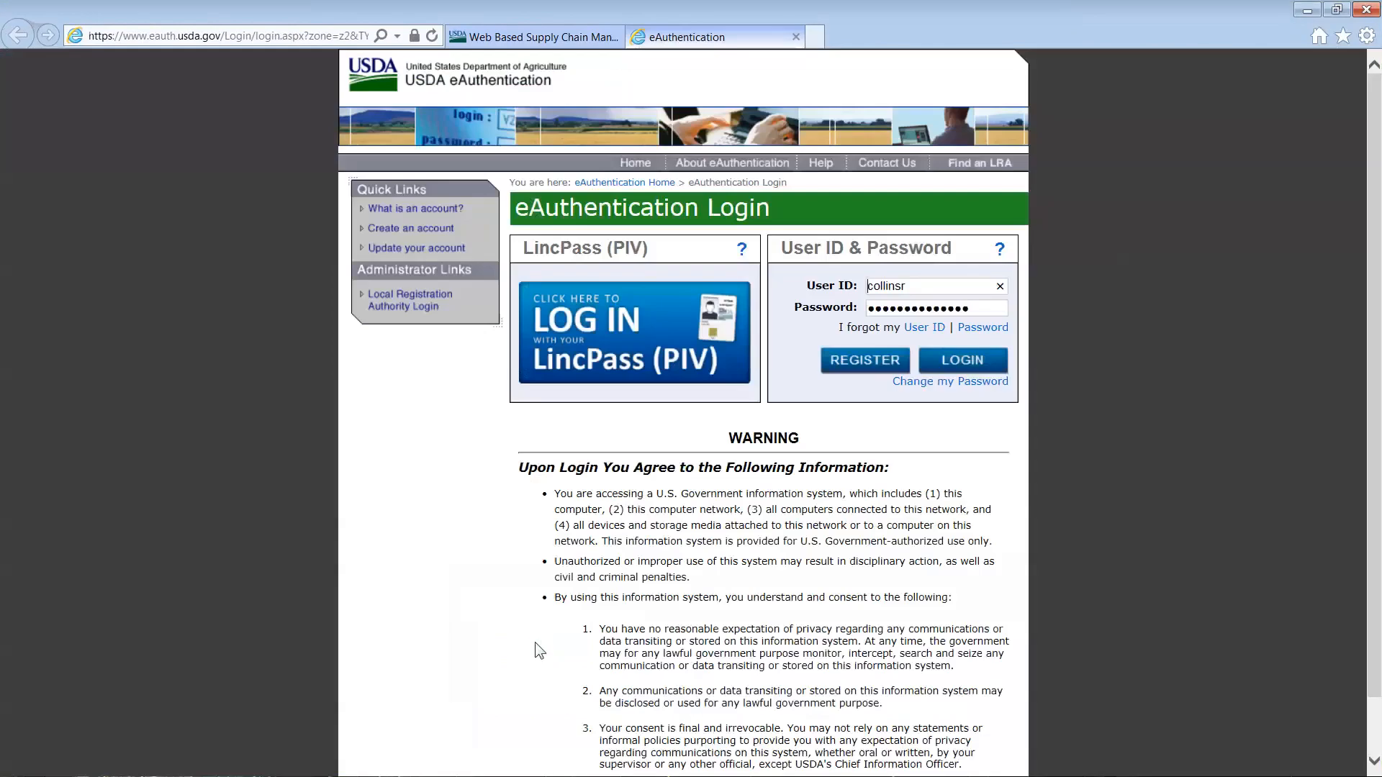
pyautogui.click(950, 359)
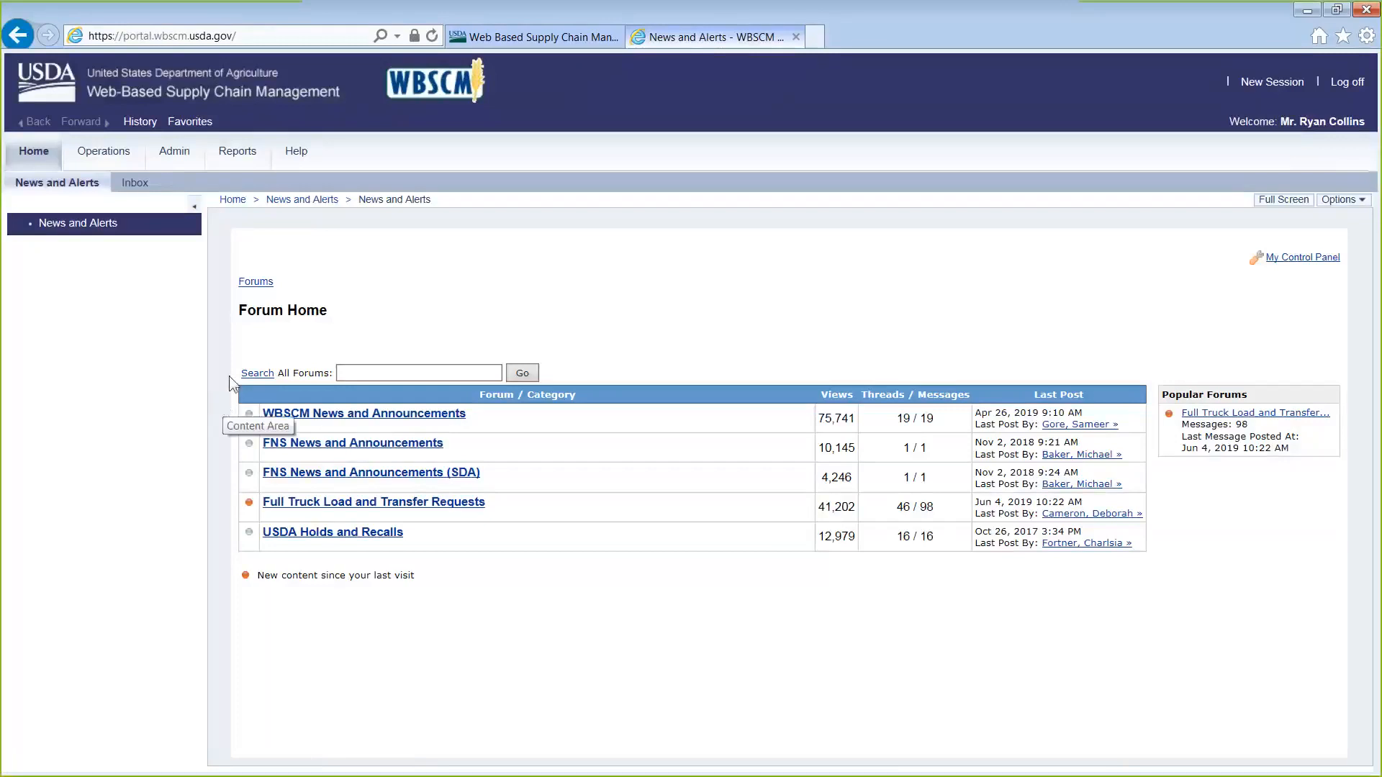
# - Open the Requisition Status Report and set the requested delivery date range from 7/1/2019 to 06/30/2020
pyautogui.click(242, 161)
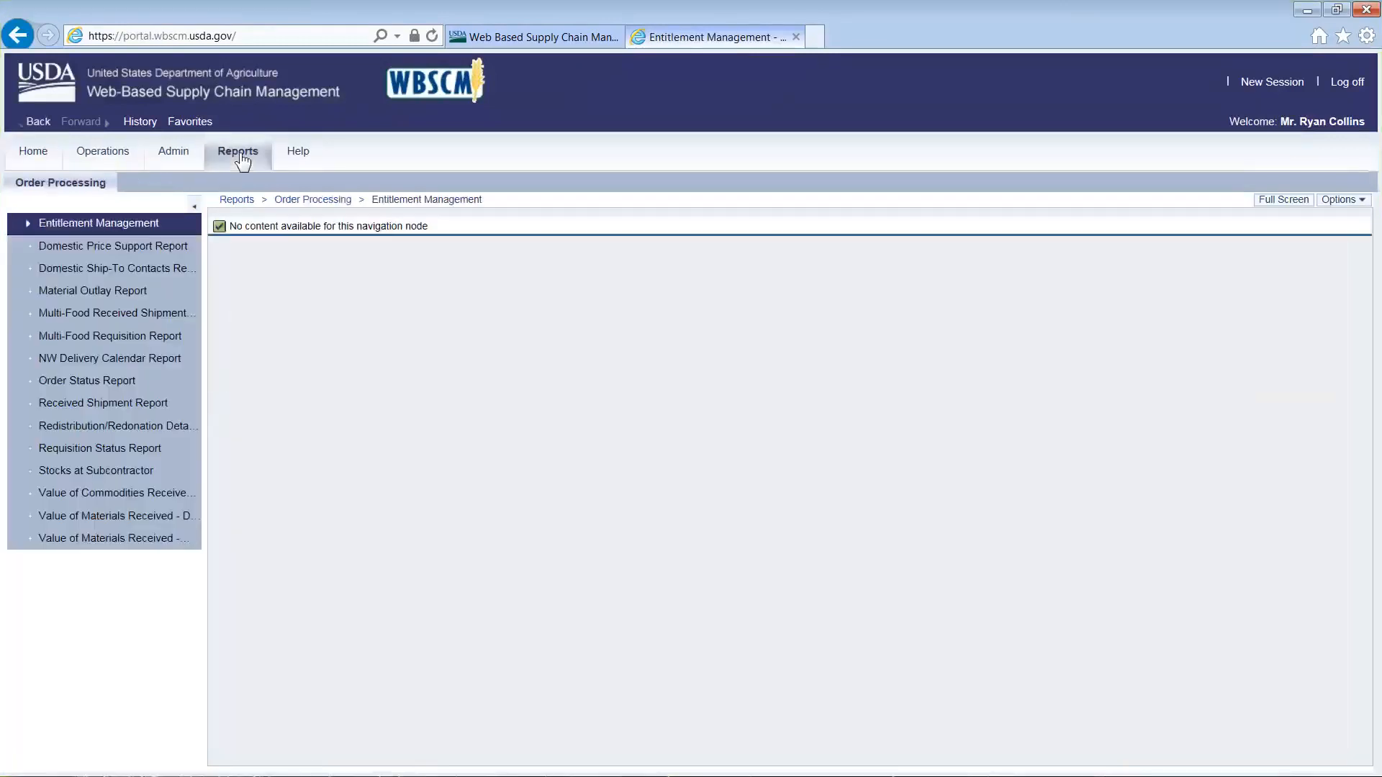
pyautogui.click(90, 455)
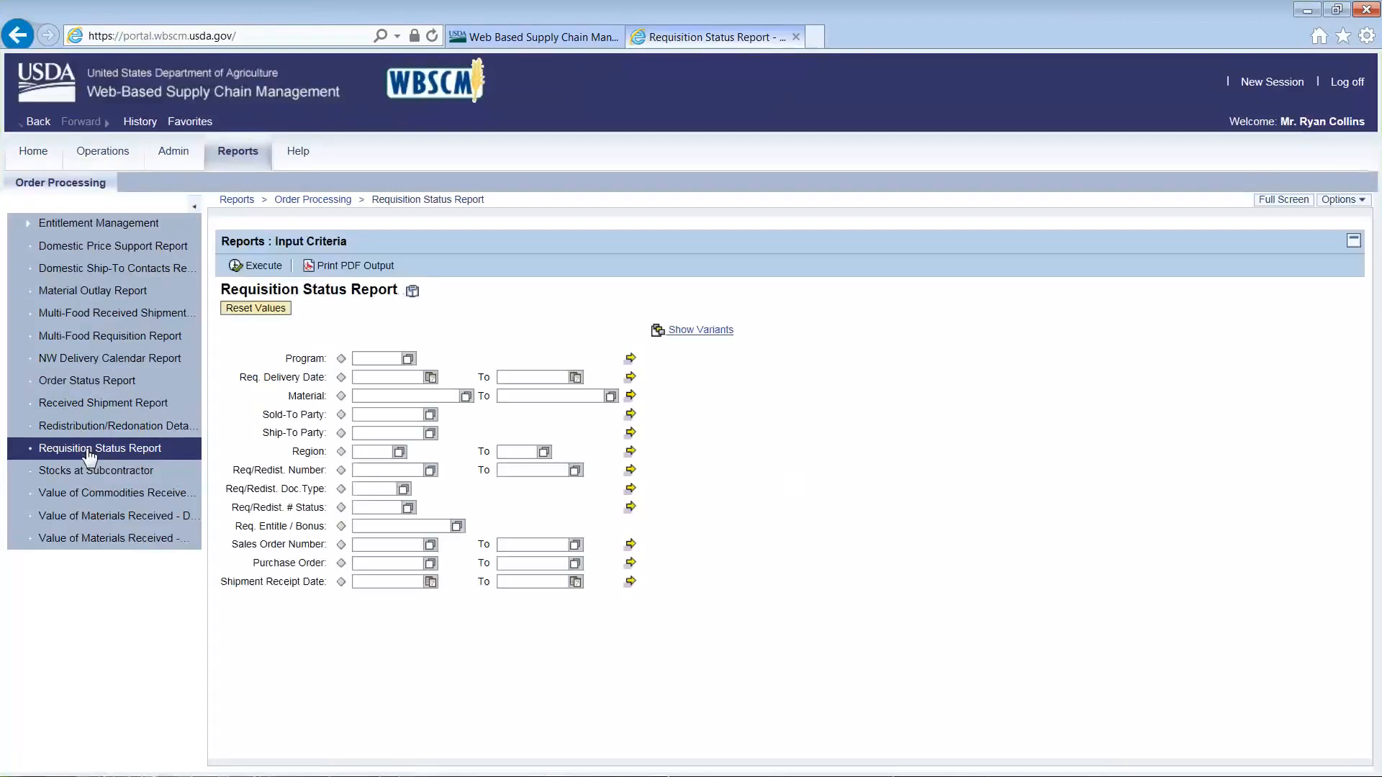
pyautogui.write('7/1/2019')
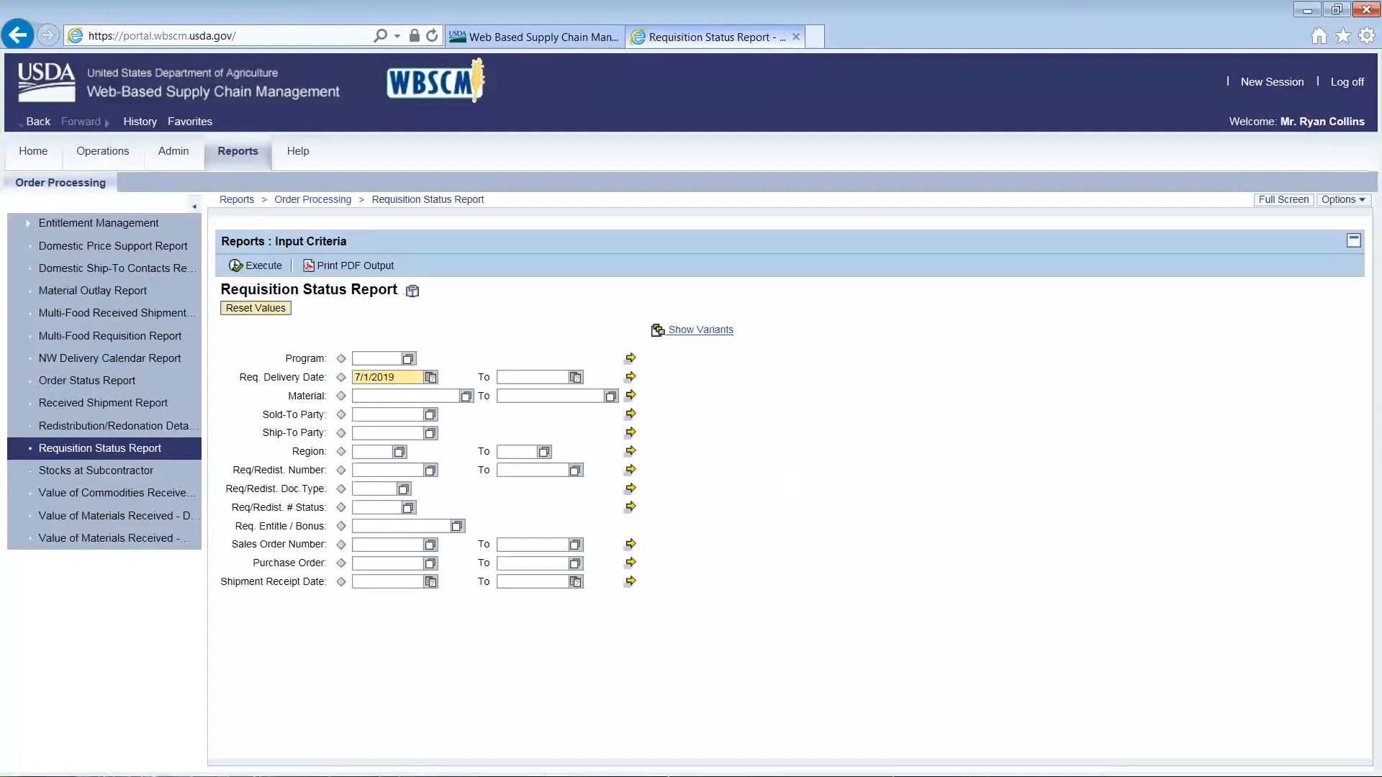
pyautogui.press('Tab')
pyautogui.write('06/30/20')
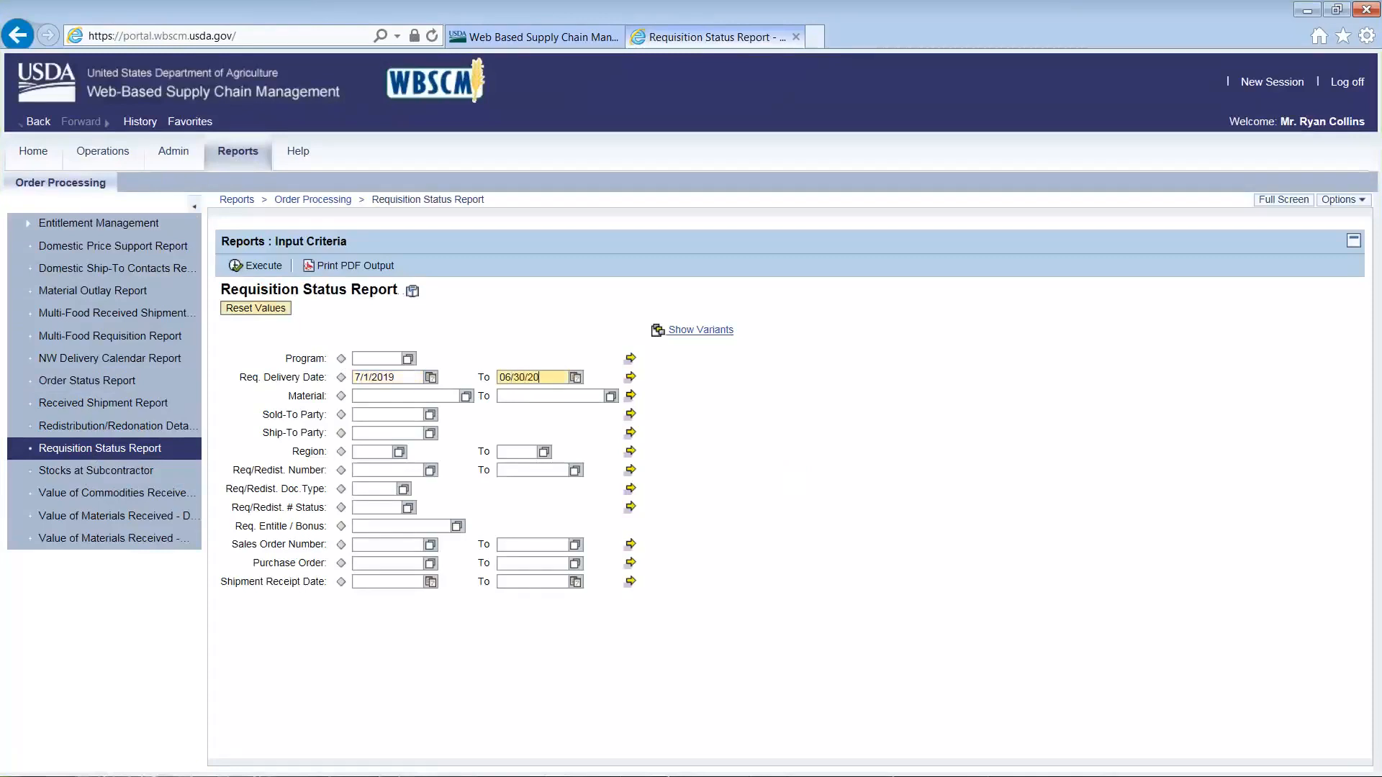
pyautogui.write('20')
# - Enter the Ship-To Party number as a criterion and execute the Requisition Status Report
pyautogui.click(377, 430)
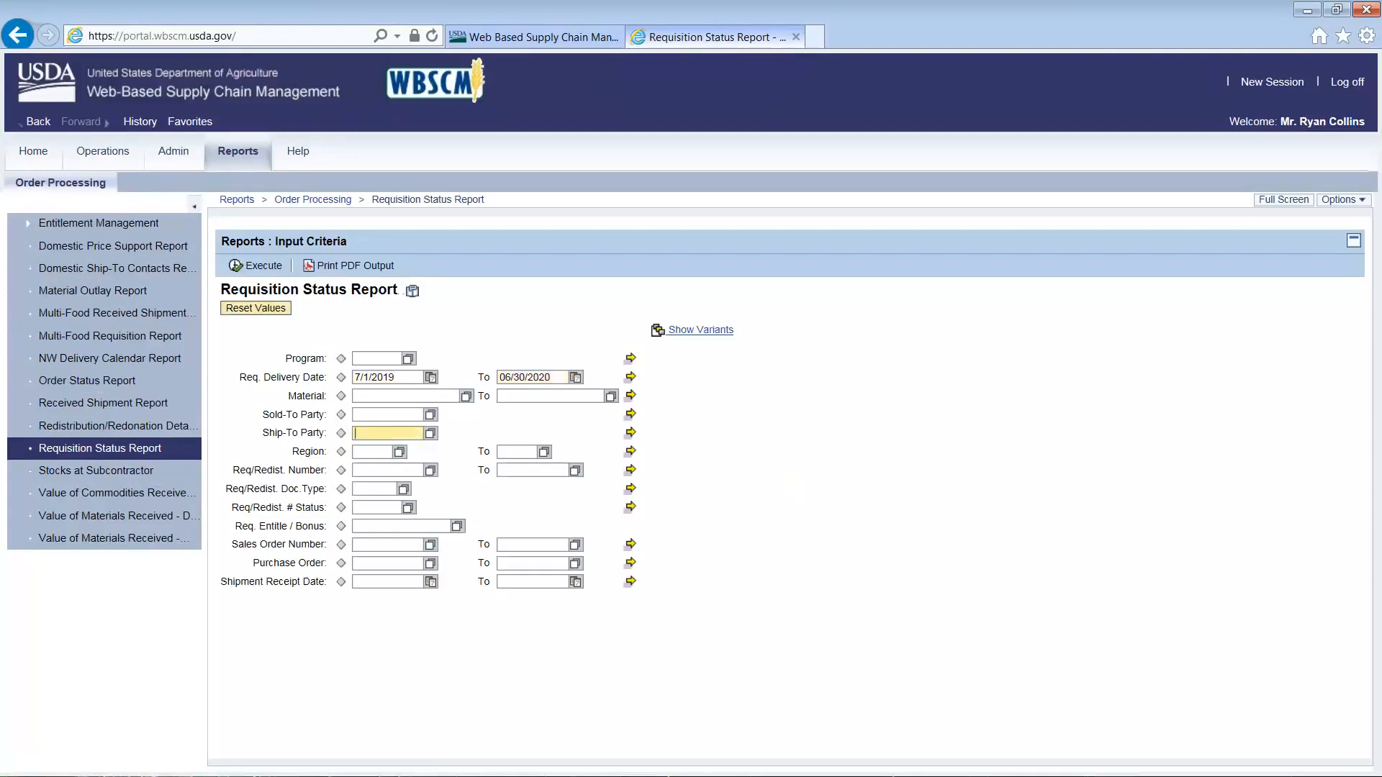
pyautogui.write('5002855')
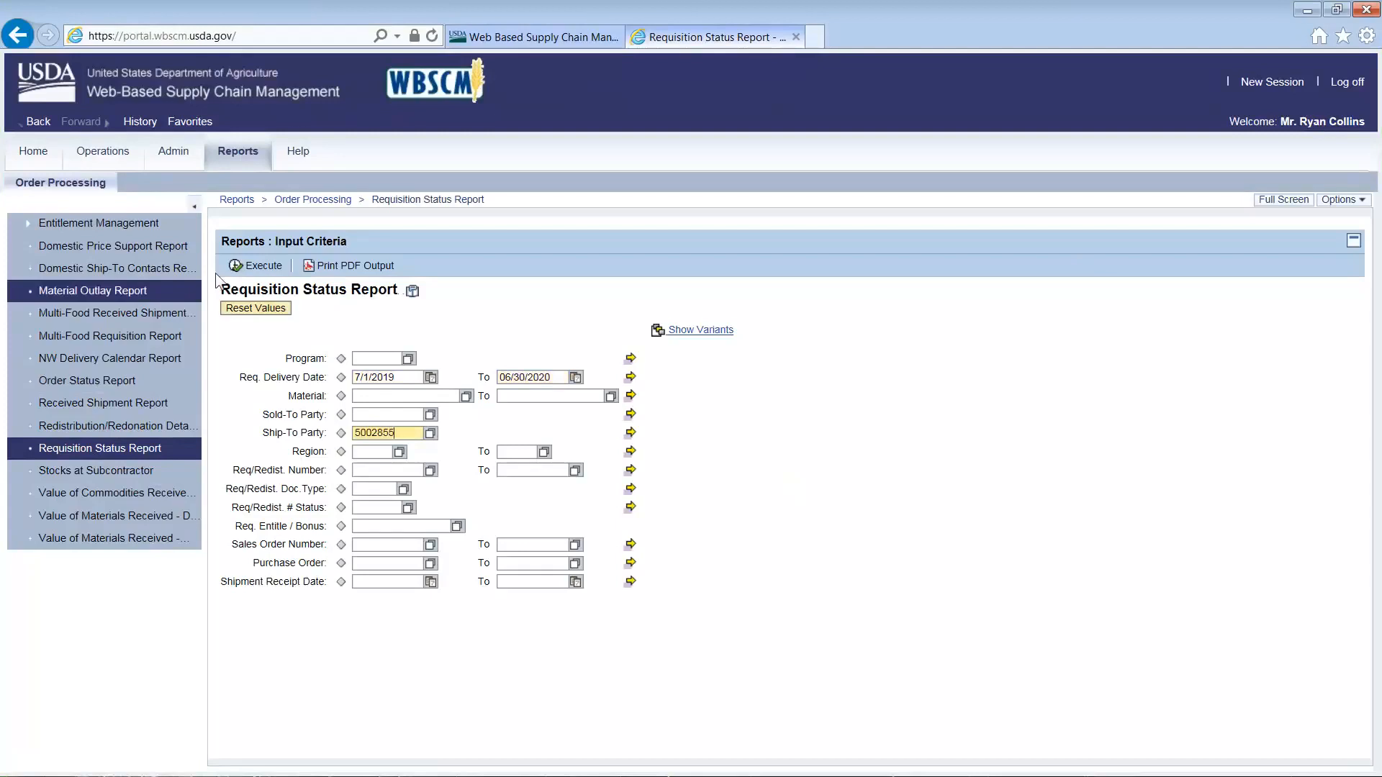
pyautogui.click(257, 270)
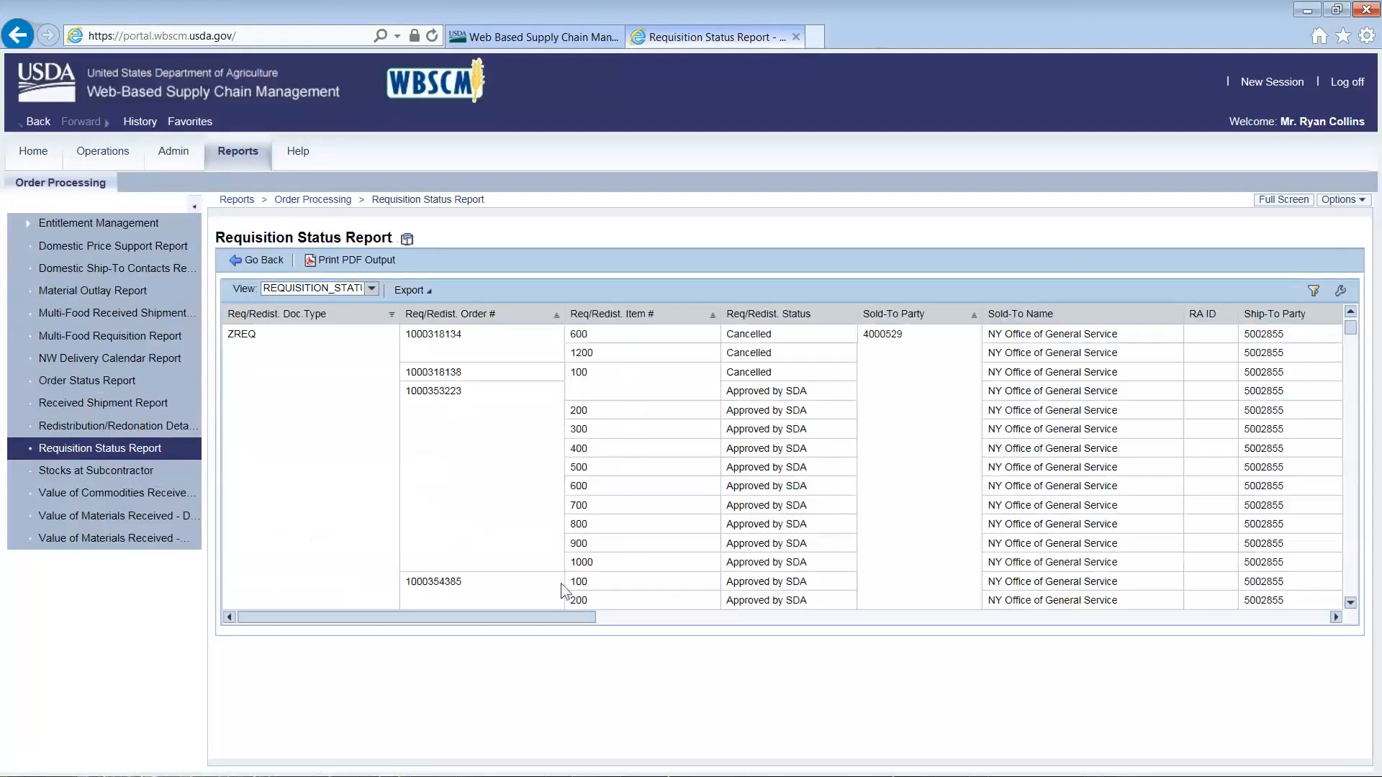
# - Export the report results to Microsoft Excel and save the file export_20190605100002.xls
pyautogui.moveTo(538, 616); pyautogui.dragTo(391, 611)
pyautogui.click(413, 292)
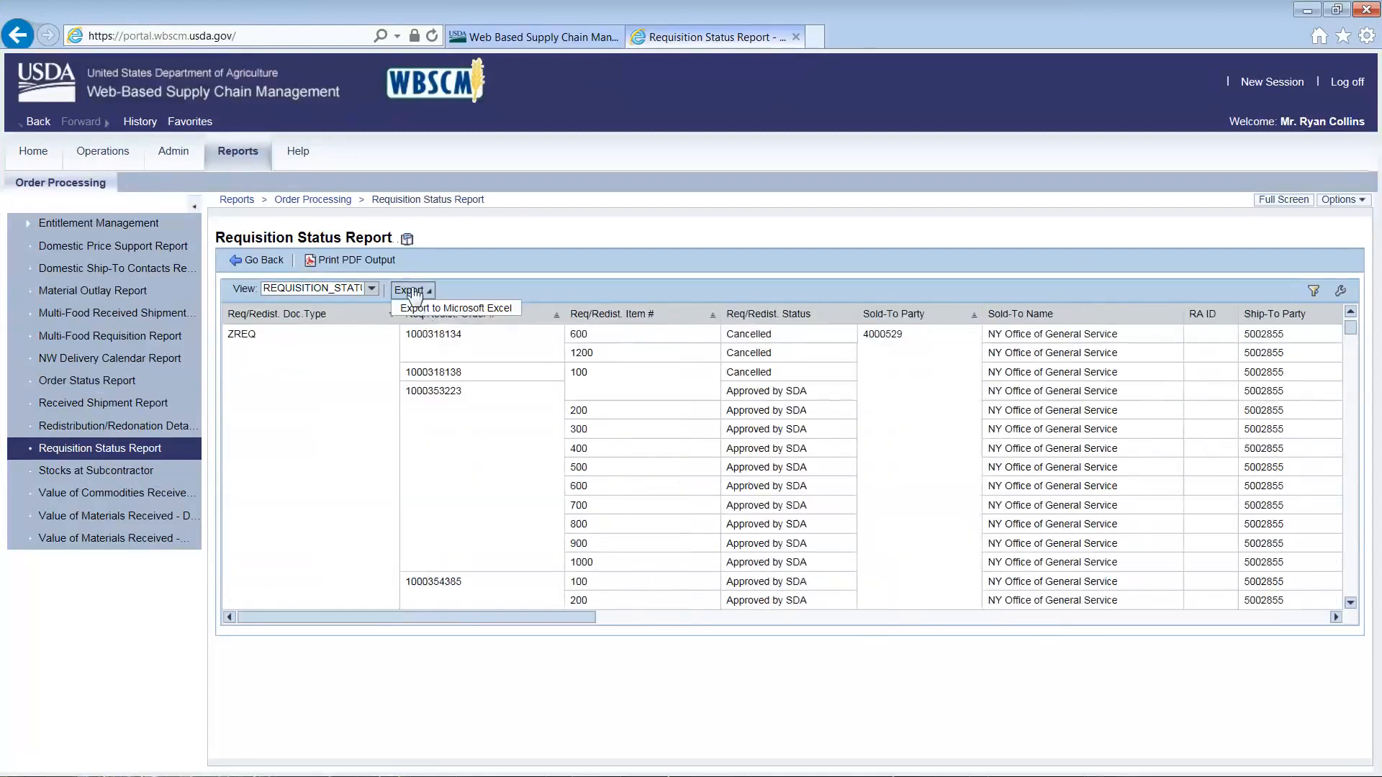
pyautogui.click(414, 309)
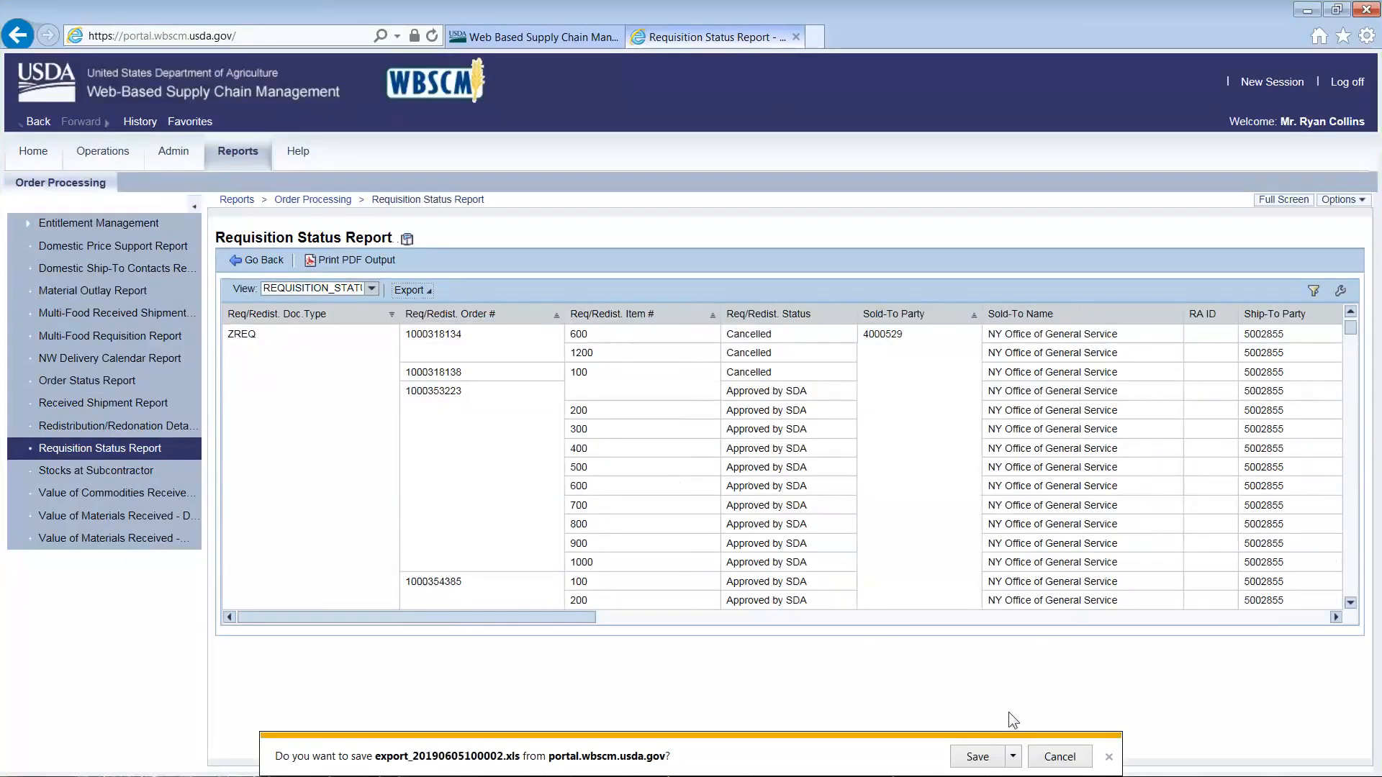
pyautogui.click(973, 757)
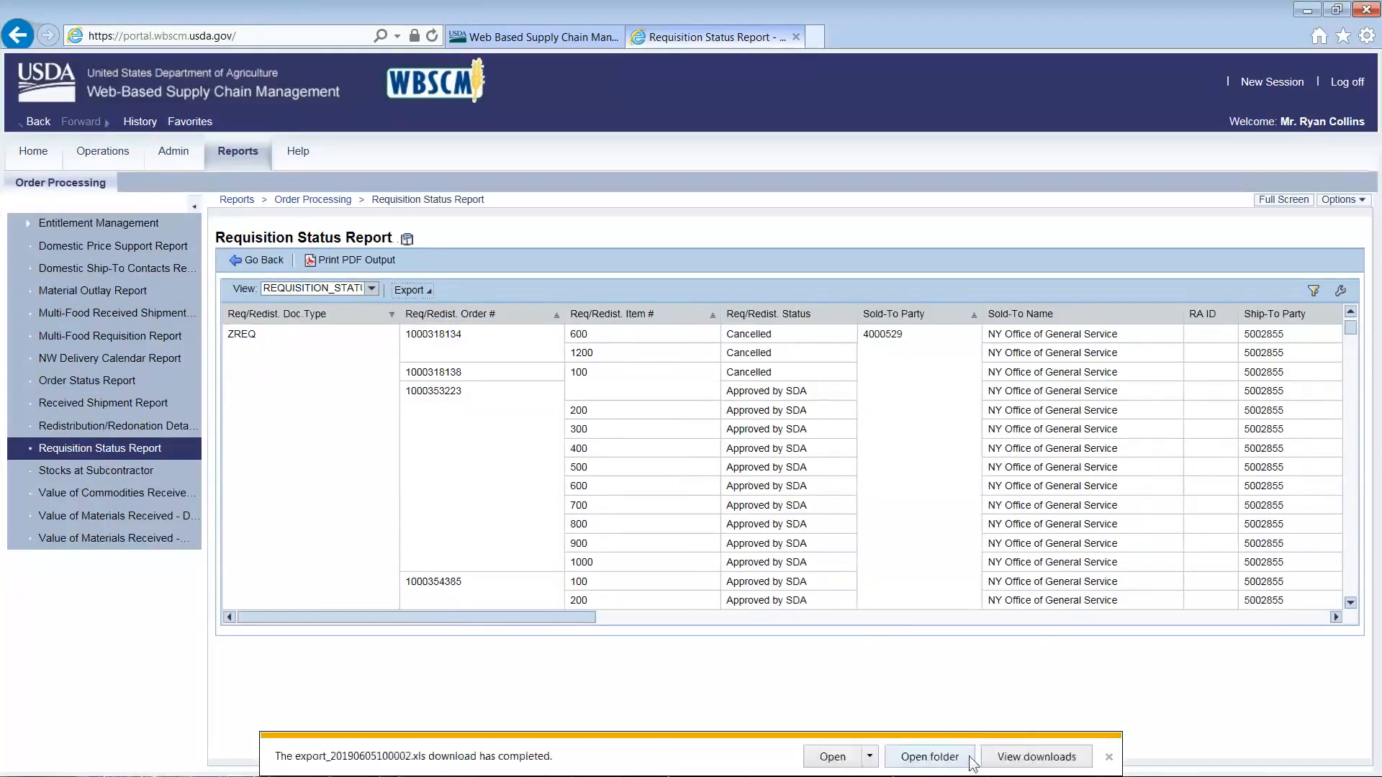
# - Open the downloaded export in Excel, maximize its window and enable editing
pyautogui.click(831, 757)
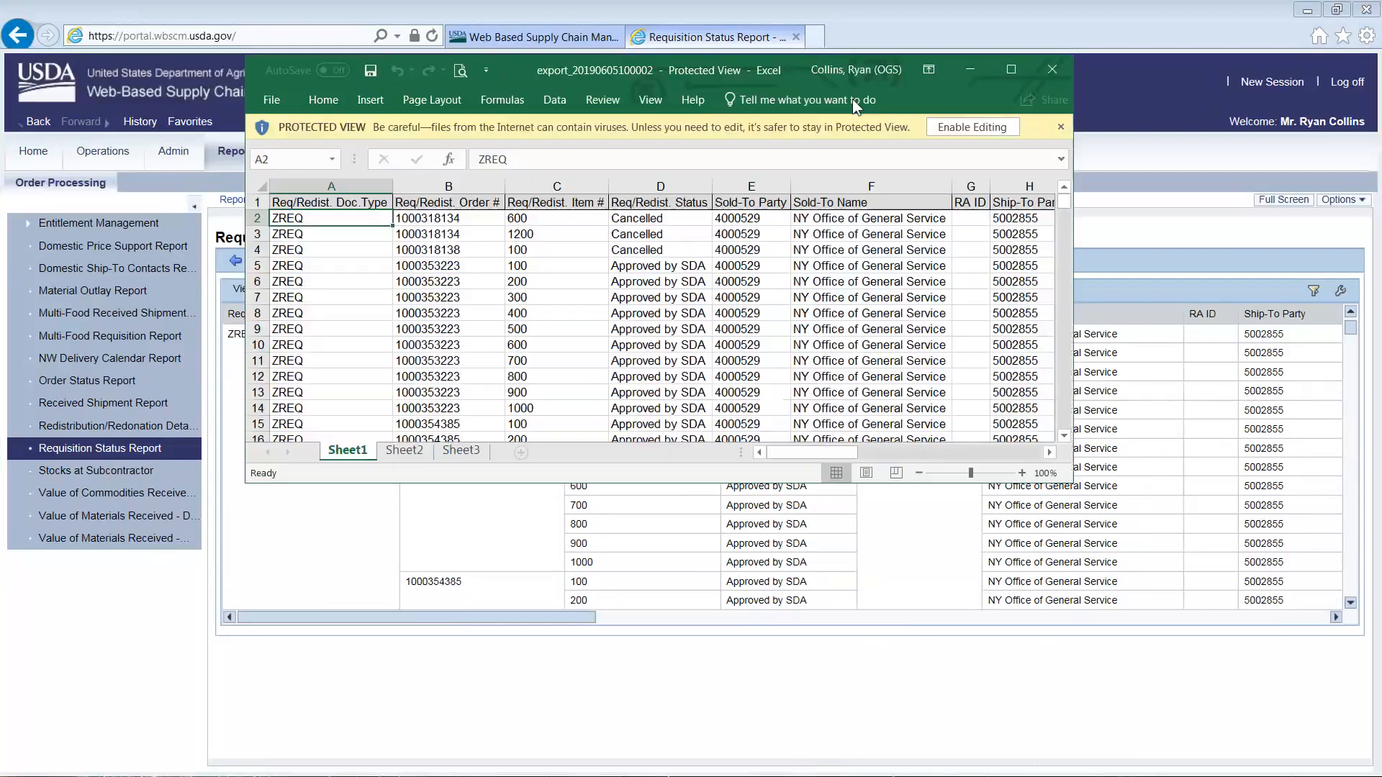
pyautogui.click(1007, 78)
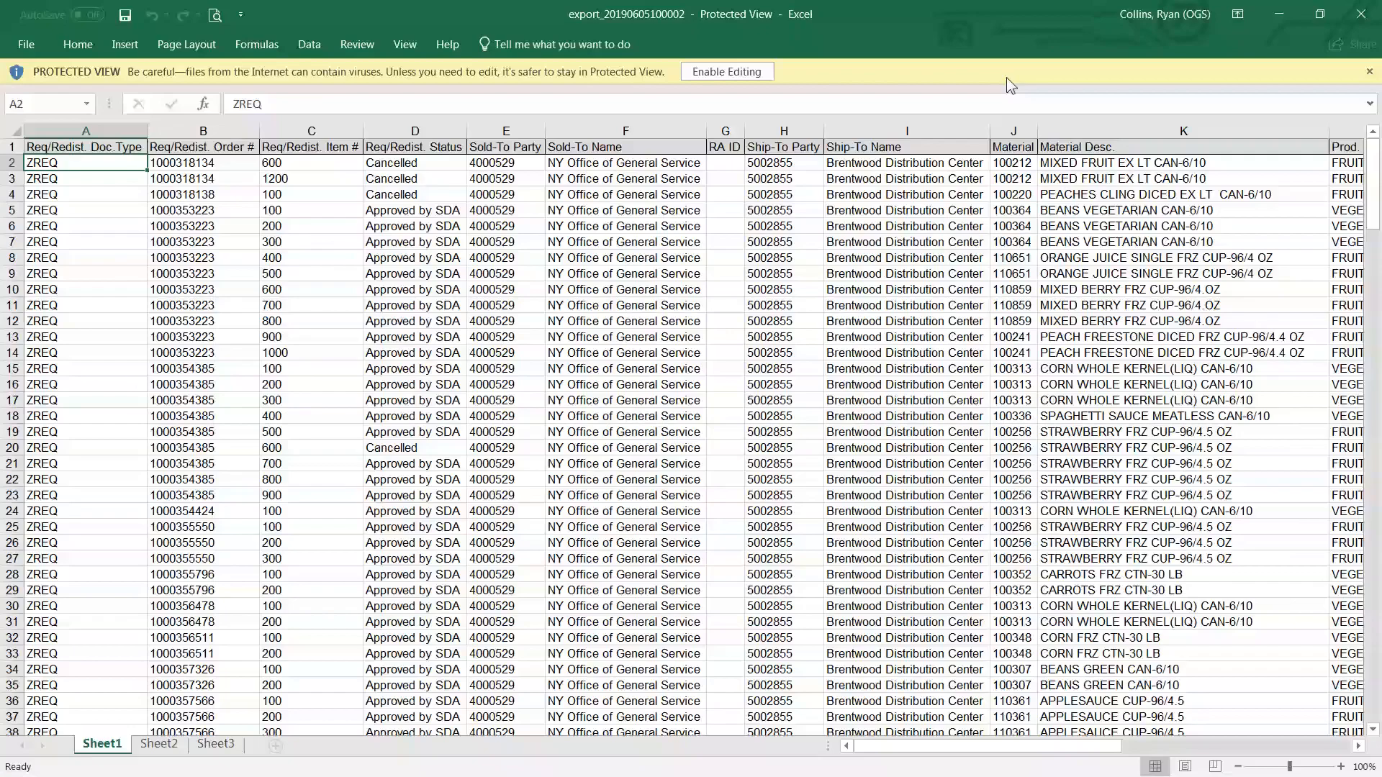
pyautogui.click(716, 74)
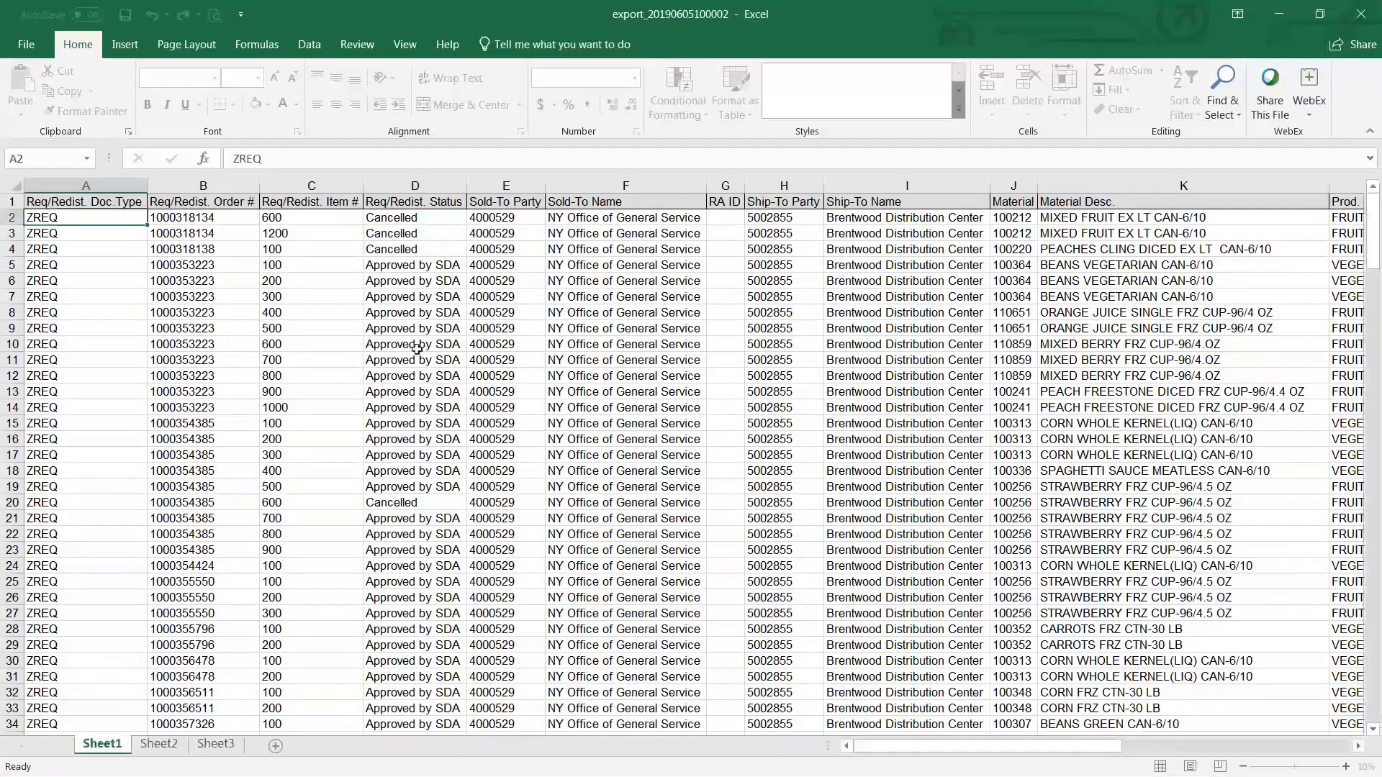
# - Delete the Req/Redist. Item # and Req/Redist. Doc.Type columns from Sheet1
pyautogui.click(576, 360)
pyautogui.click(392, 237)
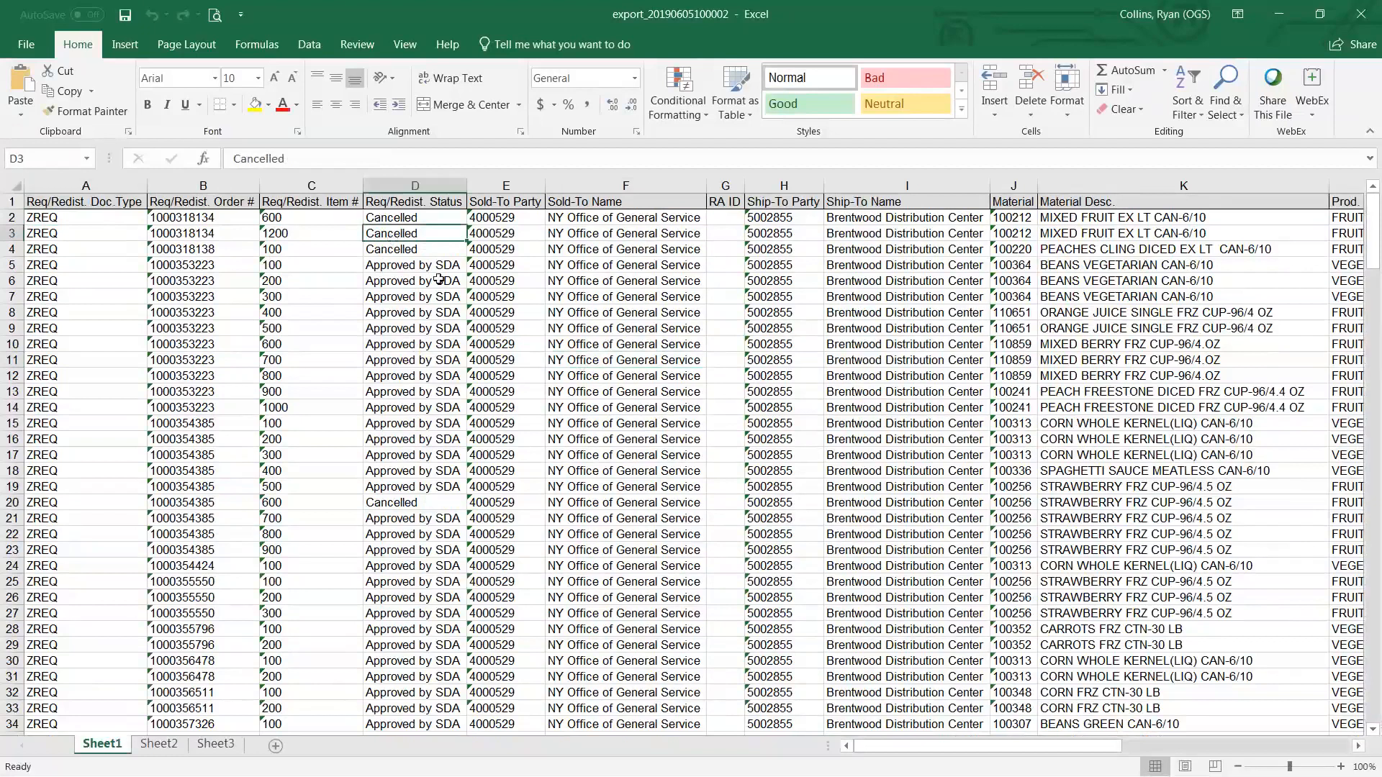
pyautogui.moveTo(976, 746); pyautogui.dragTo(622, 668)
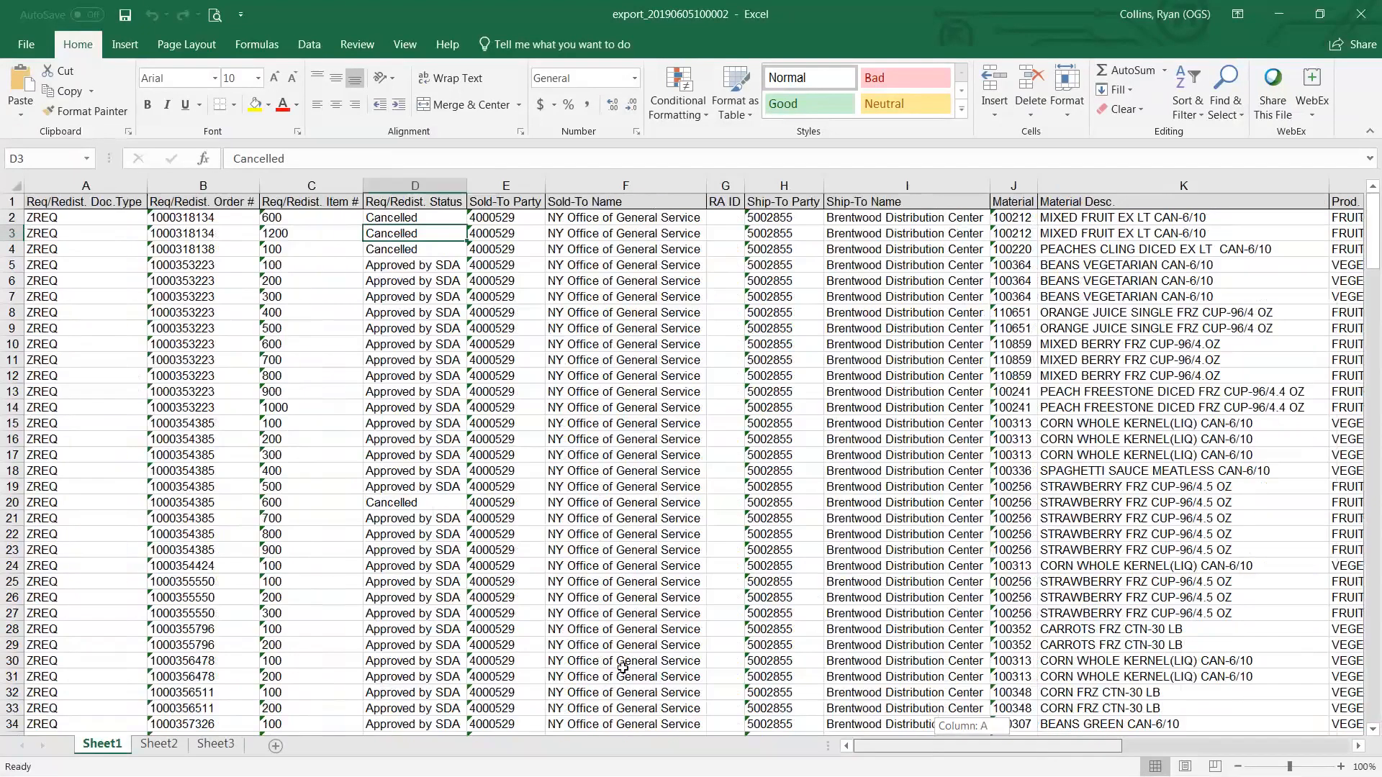
pyautogui.rightClick(316, 186)
pyautogui.click(345, 344)
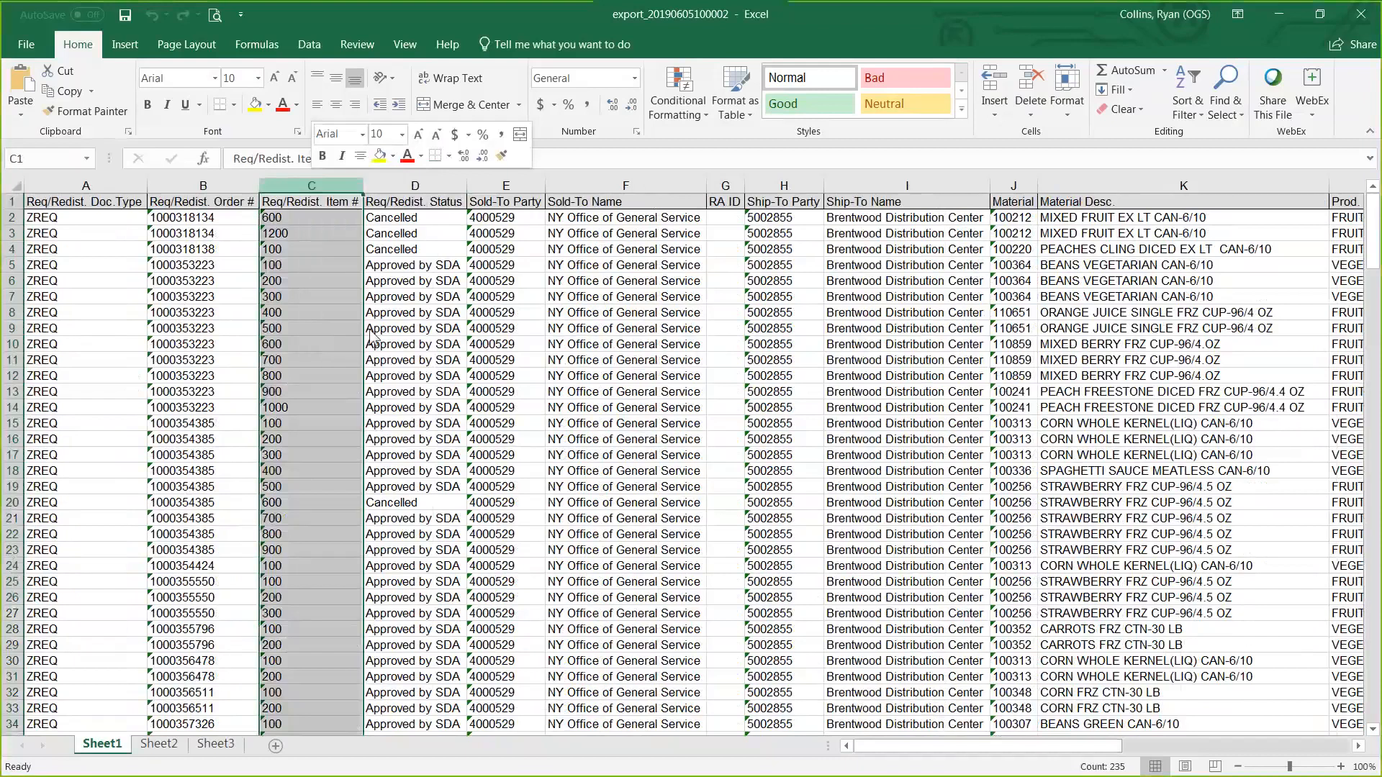
pyautogui.rightClick(85, 186)
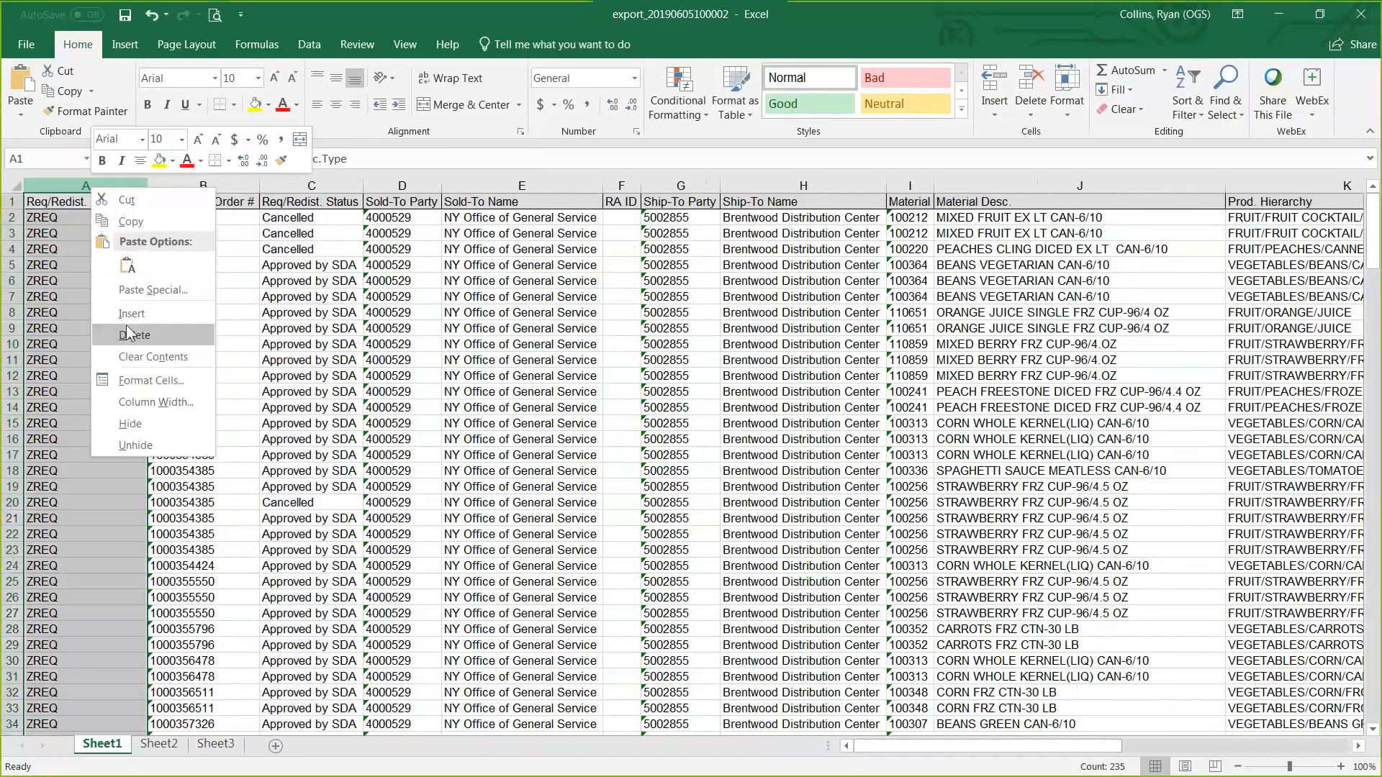
pyautogui.click(115, 342)
# - Examine the order number, material number, material description and product hierarchy columns
pyautogui.click(293, 347)
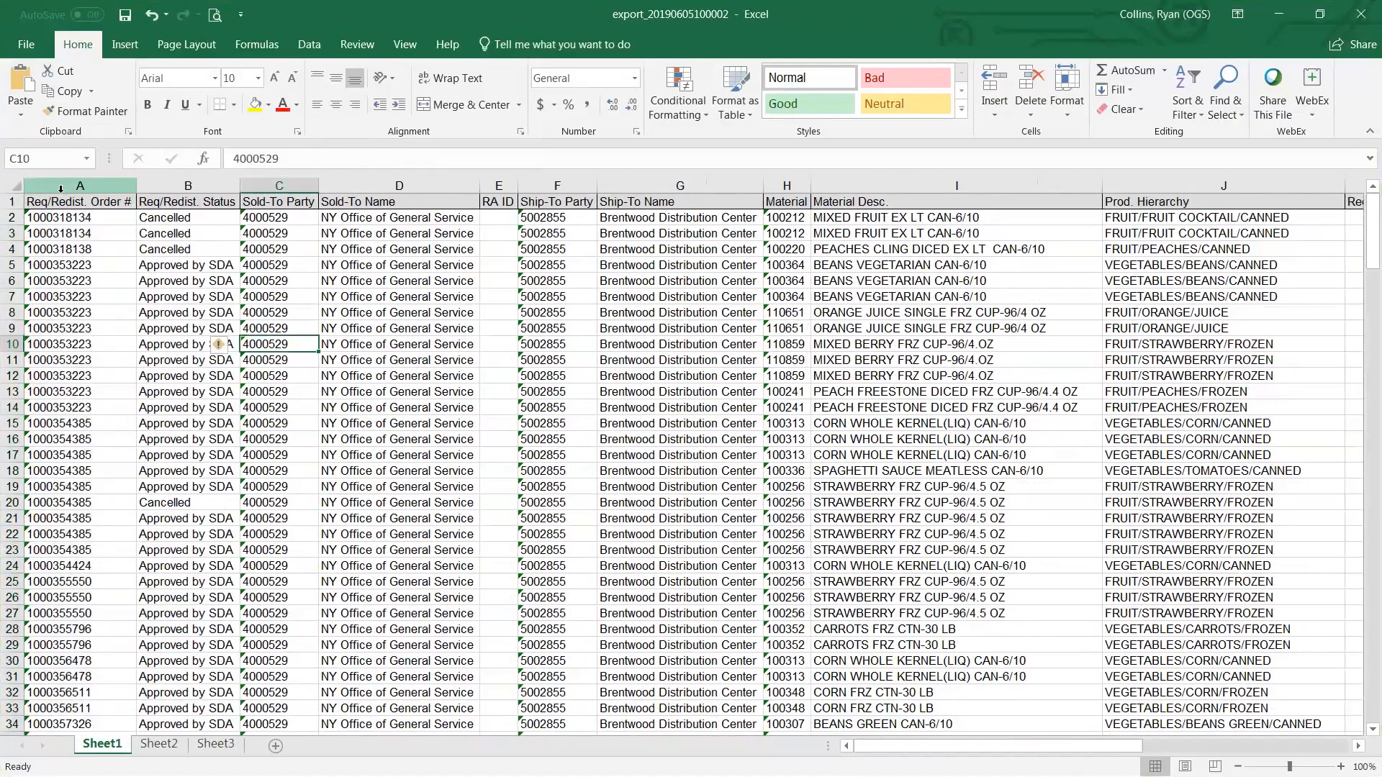
pyautogui.click(90, 185)
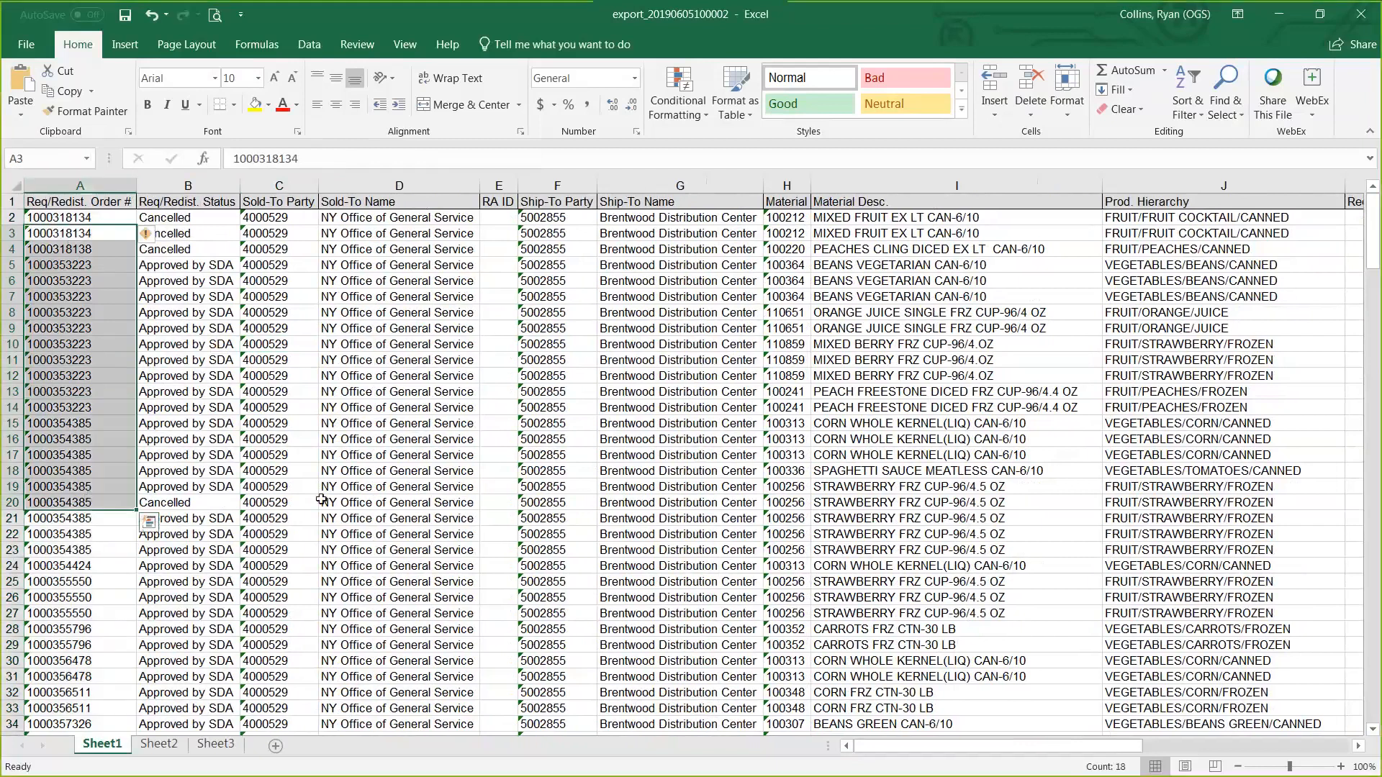
pyautogui.click(394, 441)
pyautogui.click(908, 296)
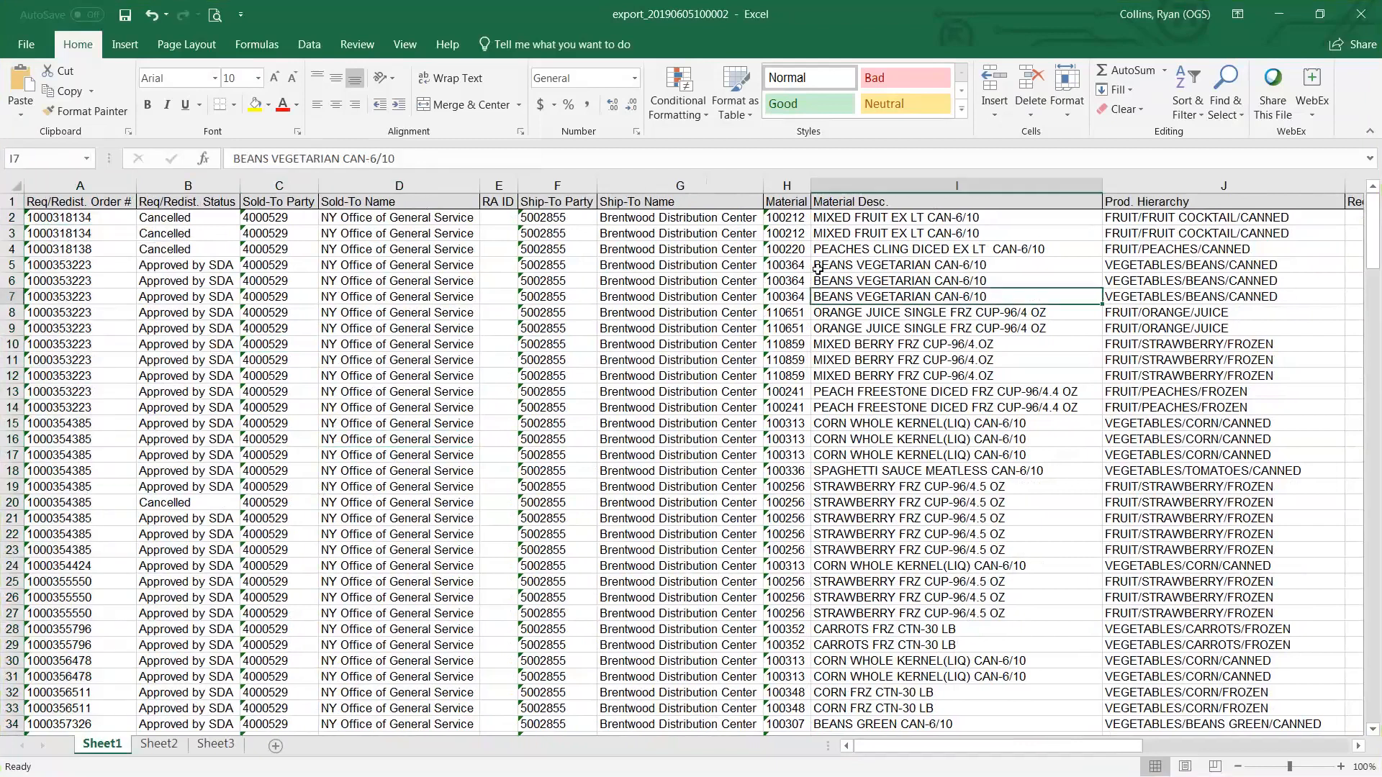
pyautogui.moveTo(791, 218); pyautogui.dragTo(796, 536)
pyautogui.moveTo(943, 250); pyautogui.dragTo(935, 519)
pyautogui.click(1217, 265)
# - Delete the Prod. Hierarchy and Sold-To Name columns from the sheet
pyautogui.rightClick(1209, 184)
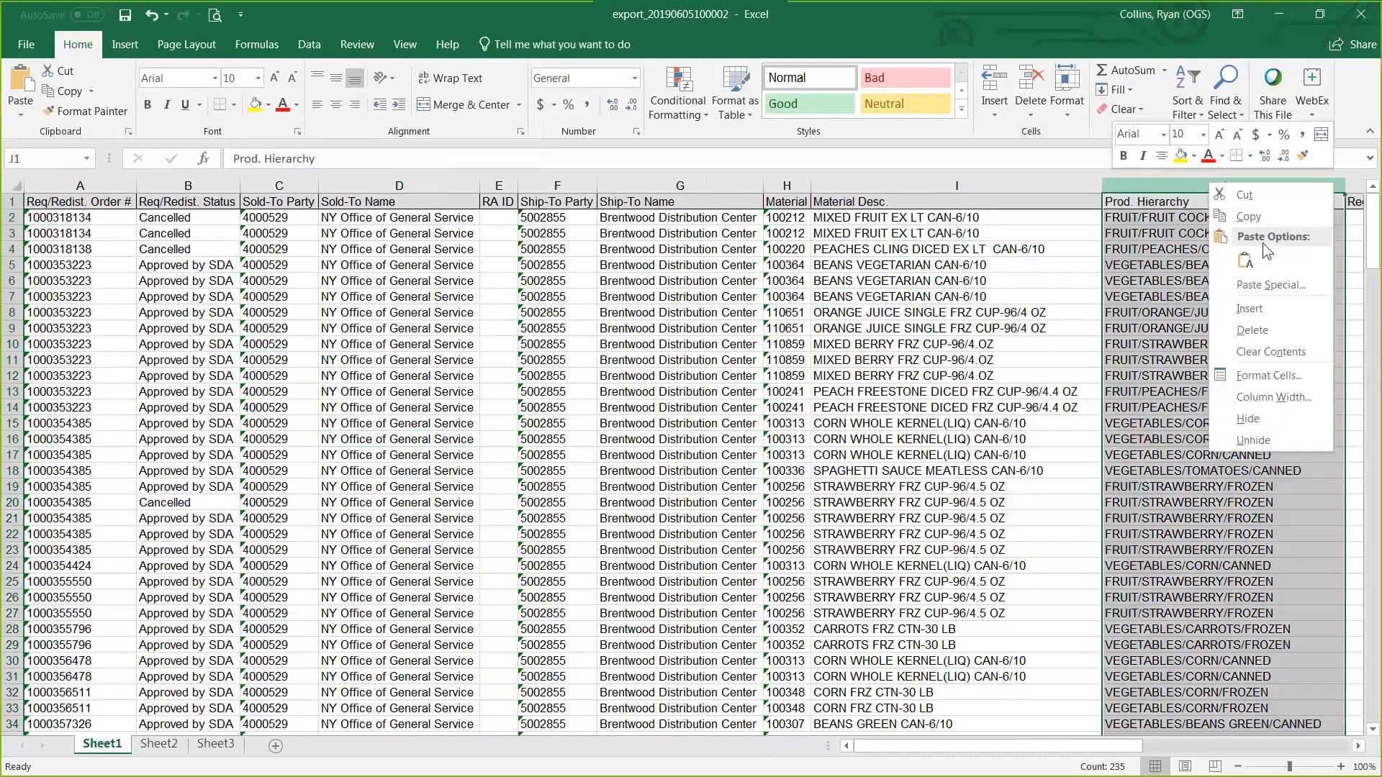
pyautogui.click(1263, 325)
pyautogui.click(398, 328)
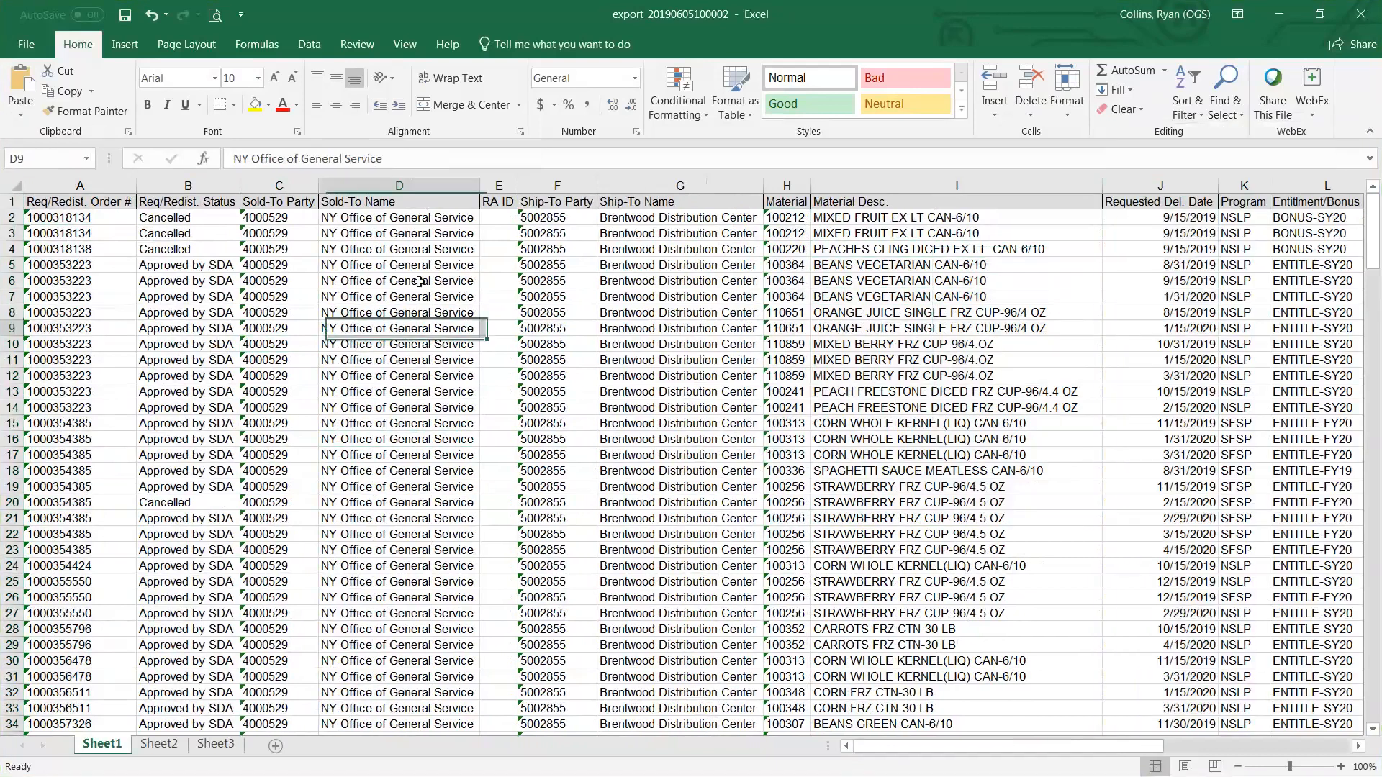
pyautogui.rightClick(401, 187)
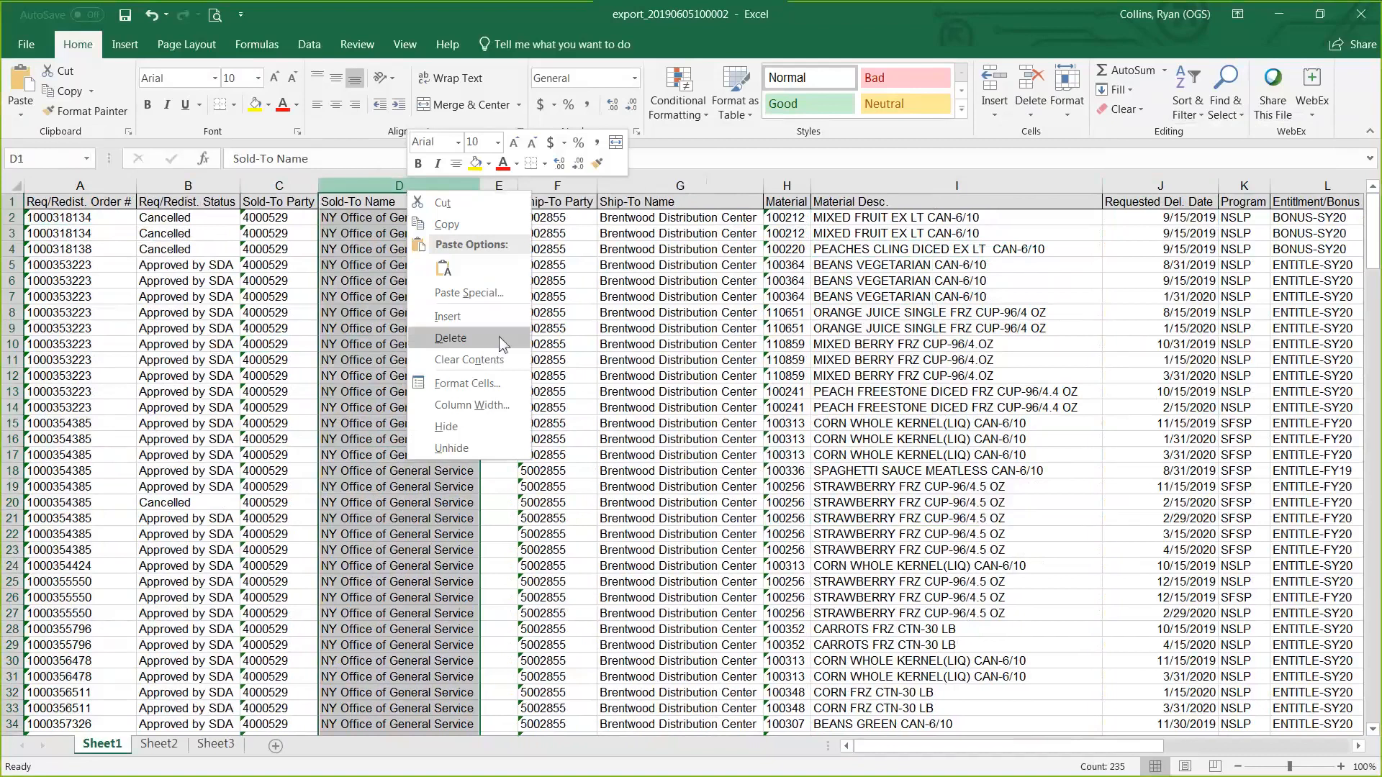
pyautogui.press('Escape')
pyautogui.hotkey('ctrl', '-')
# - Sort the requisition rows by Req/Redist. Status from A to Z
pyautogui.click(188, 218)
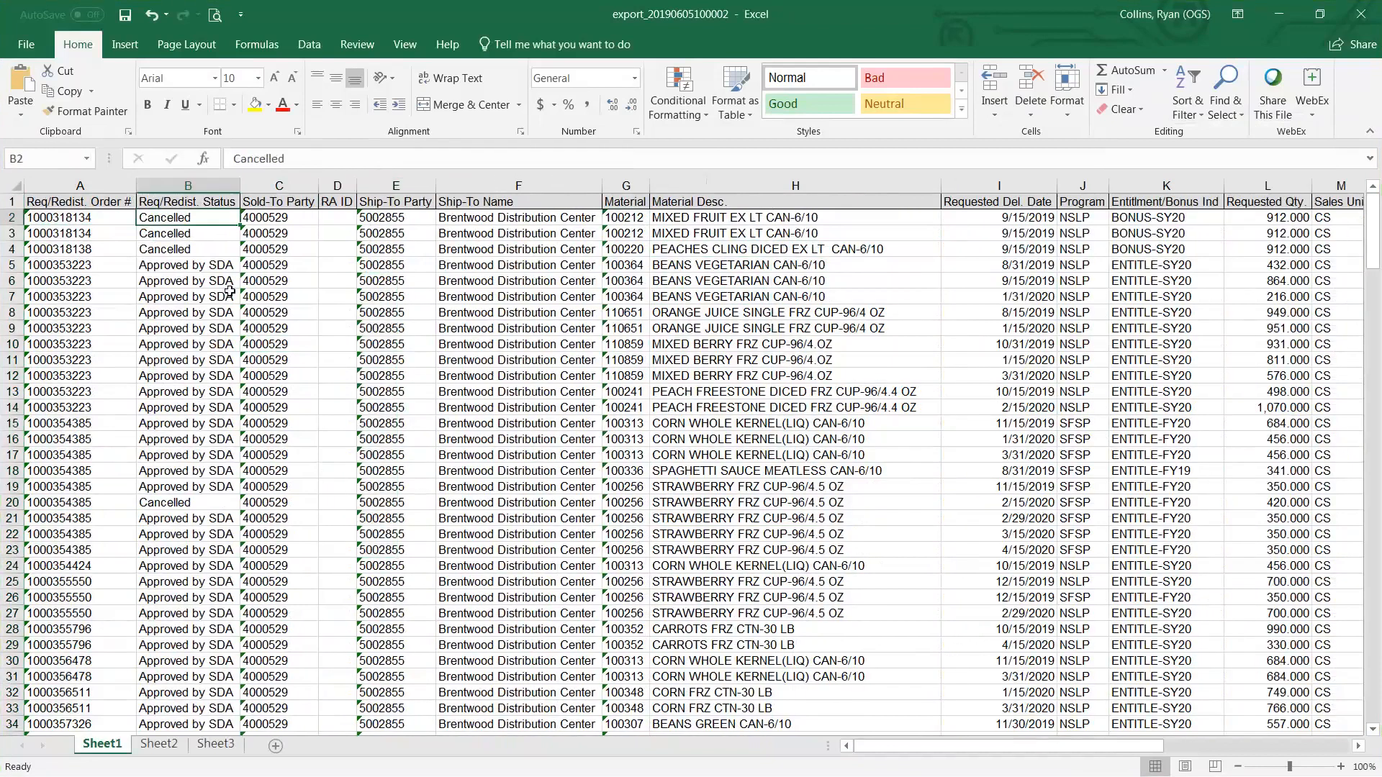
pyautogui.click(1194, 101)
pyautogui.click(1224, 136)
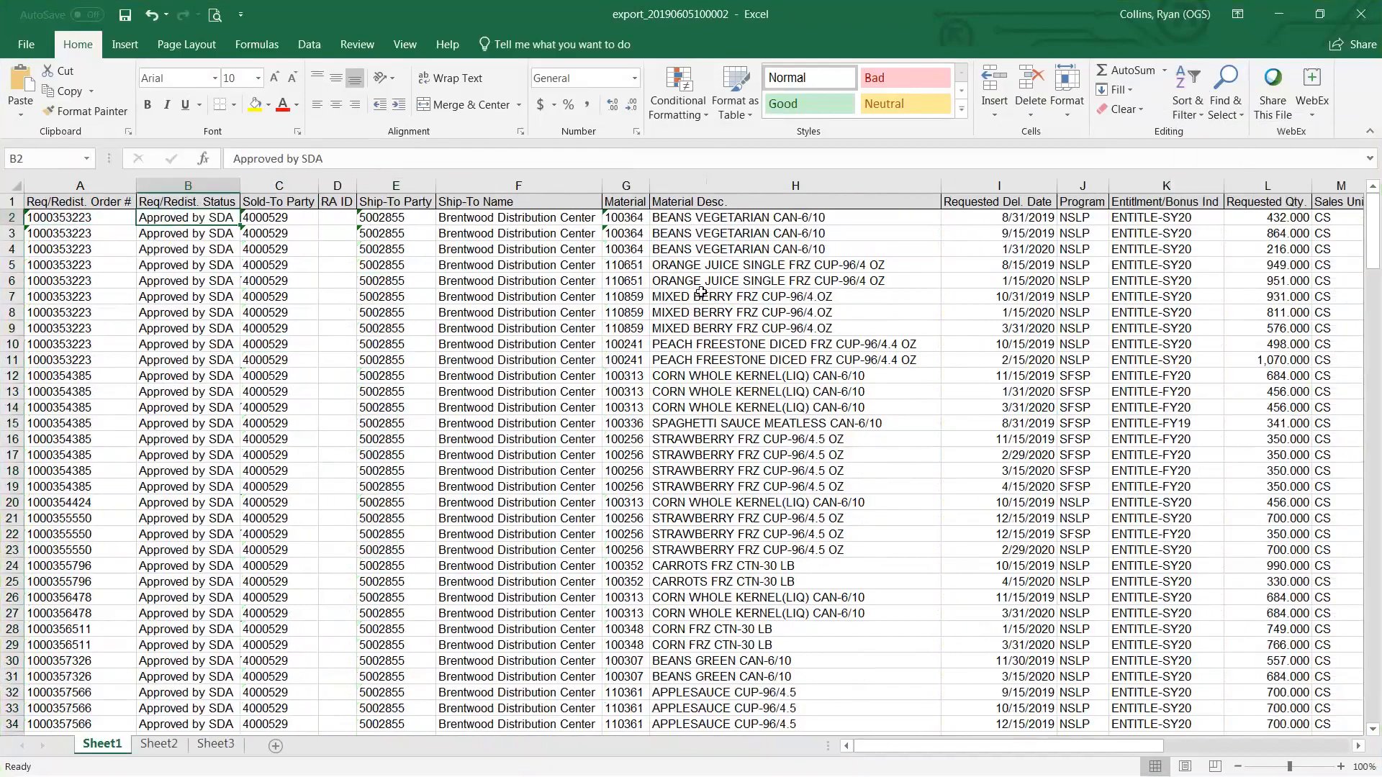
# - Review the sorted requisitions down to the end of the list, examining the materials in the Cancelled rows
pyautogui.click(516, 417)
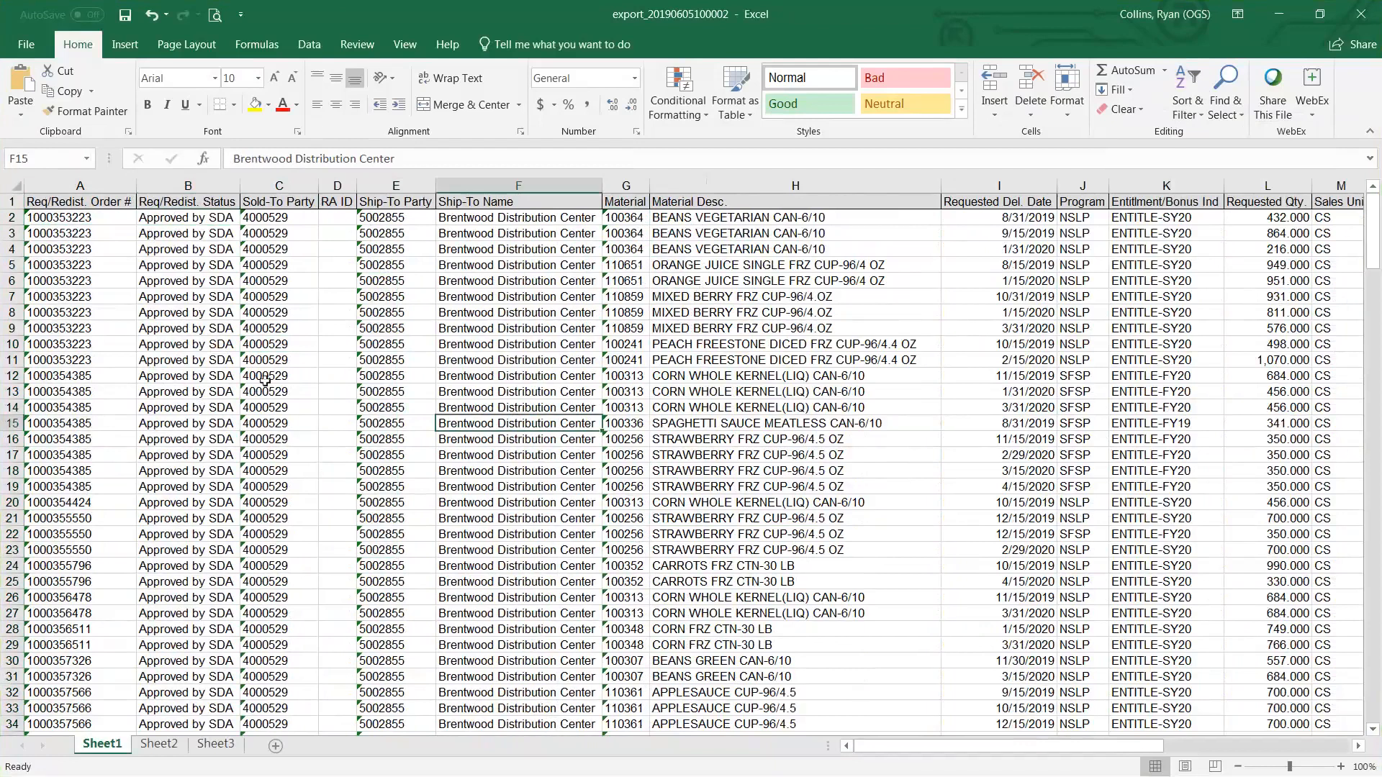
pyautogui.scroll(-2, 265, 382)
pyautogui.scroll(-20, 265, 381)
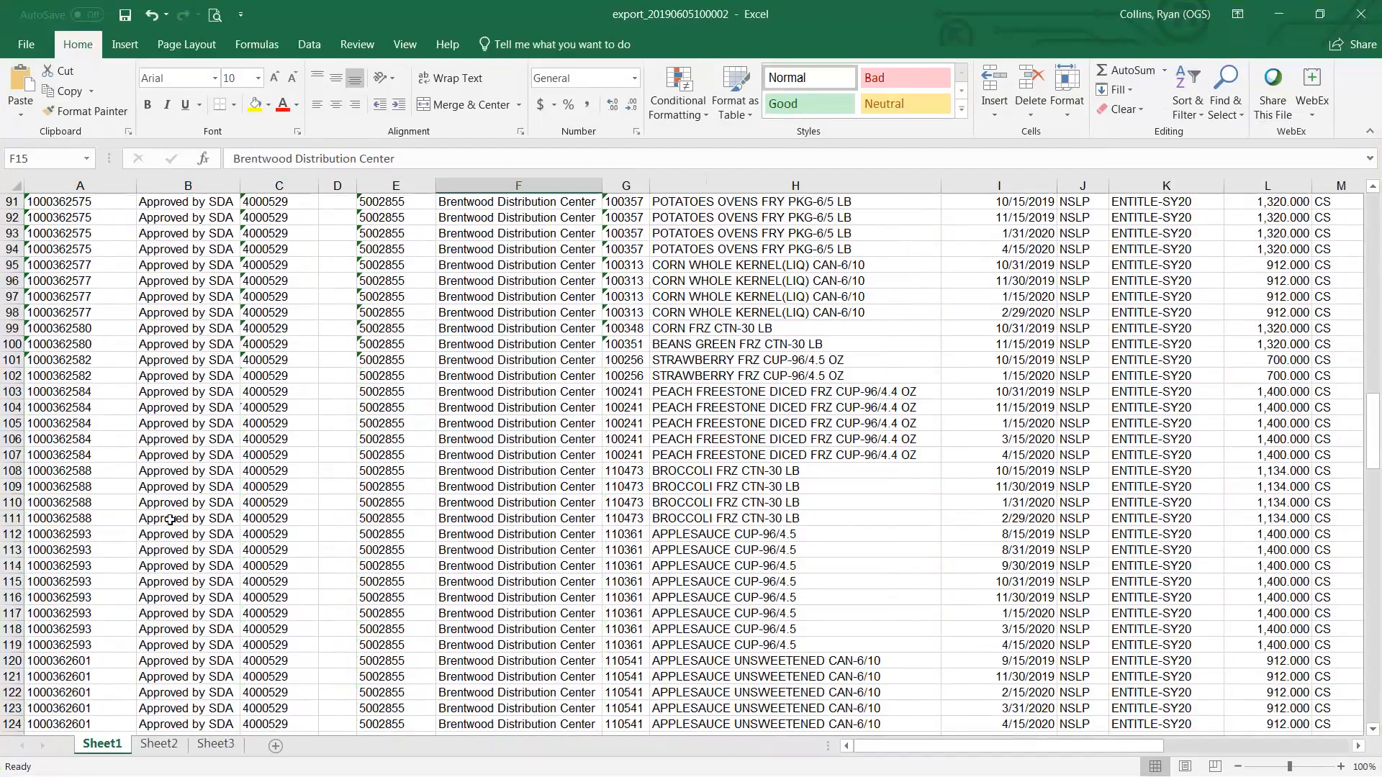
pyautogui.scroll(-20, 170, 520)
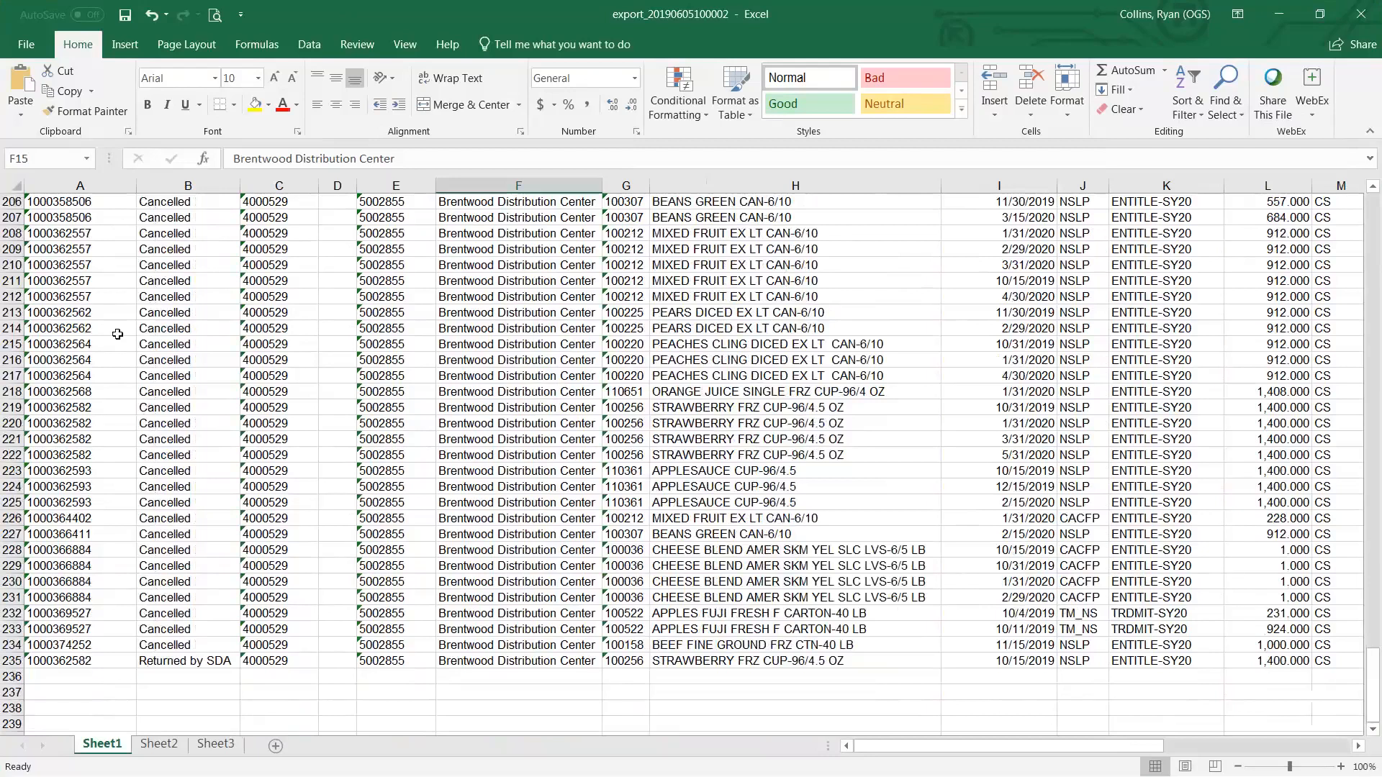
pyautogui.scroll(3, 32, 375)
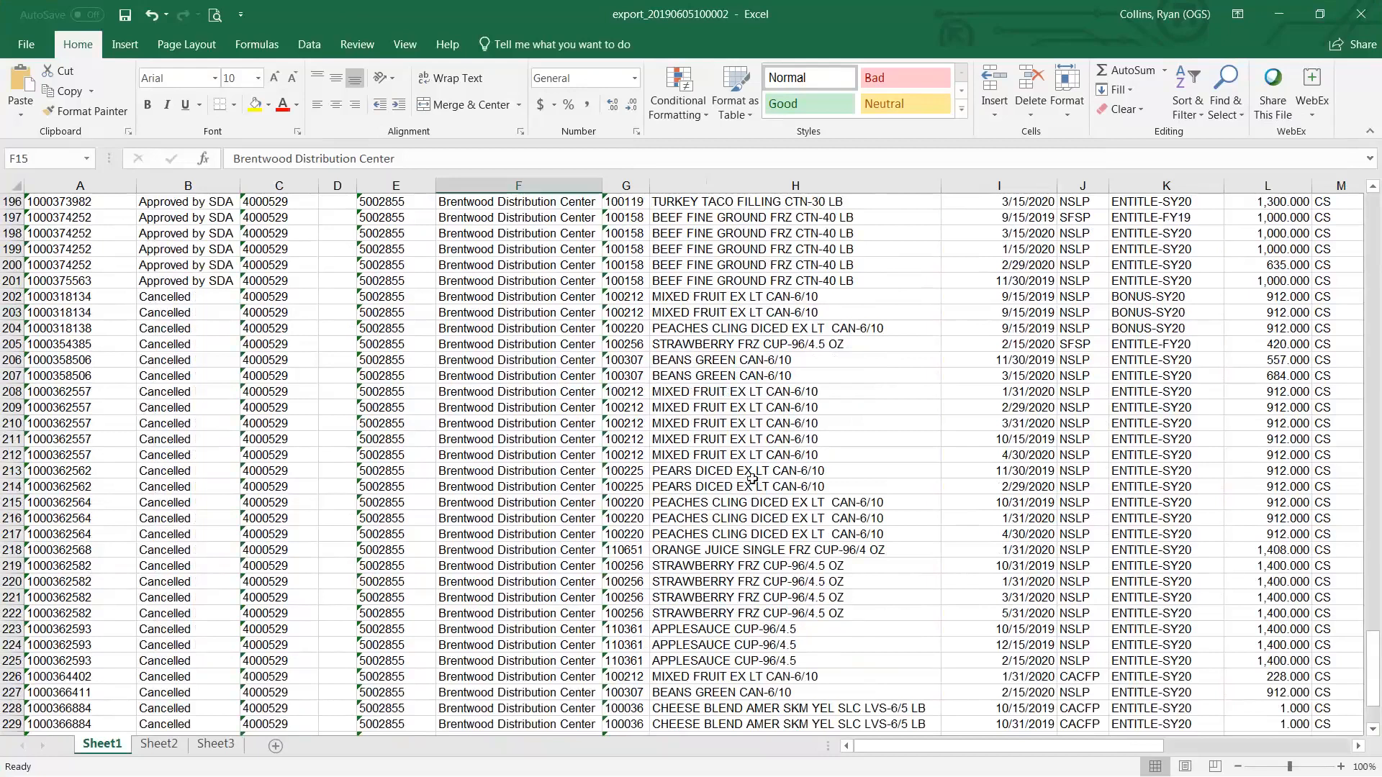
pyautogui.click(561, 376)
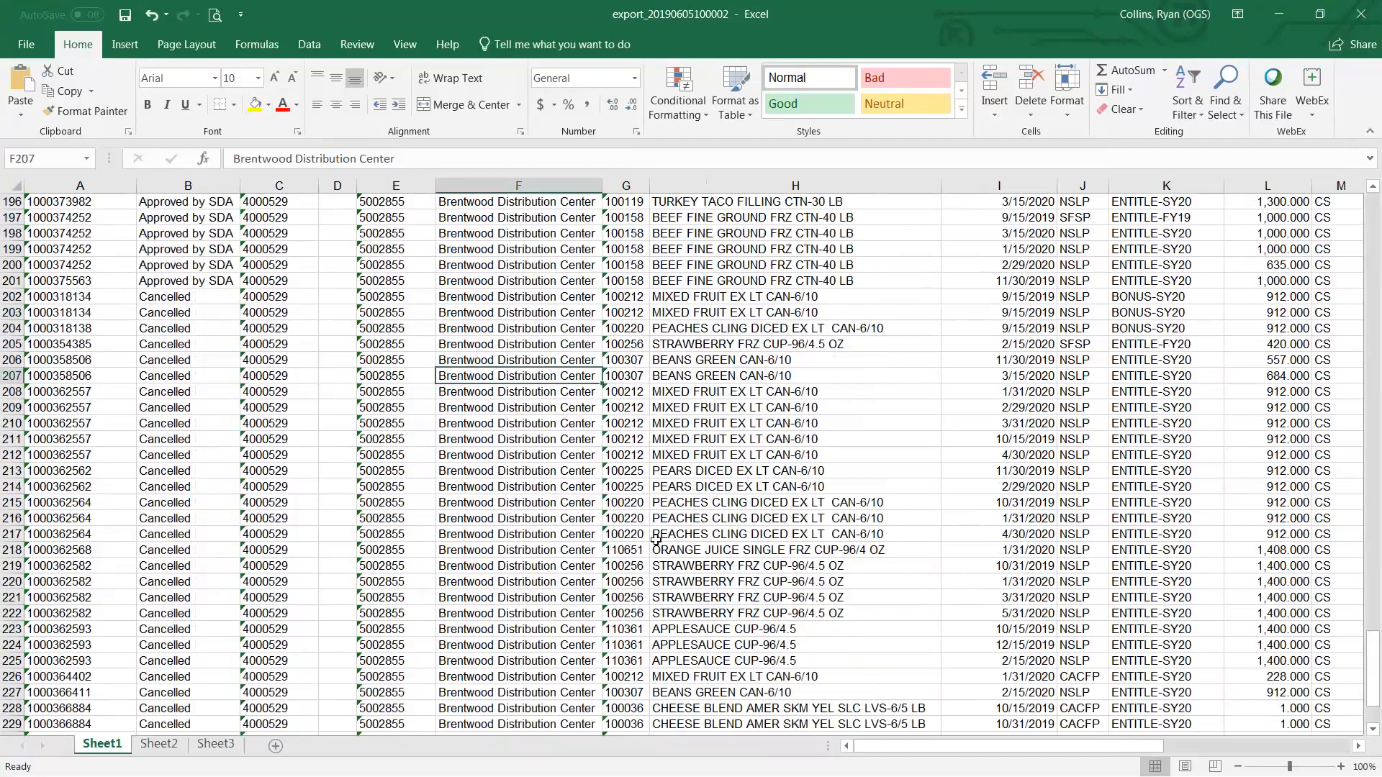
pyautogui.click(697, 519)
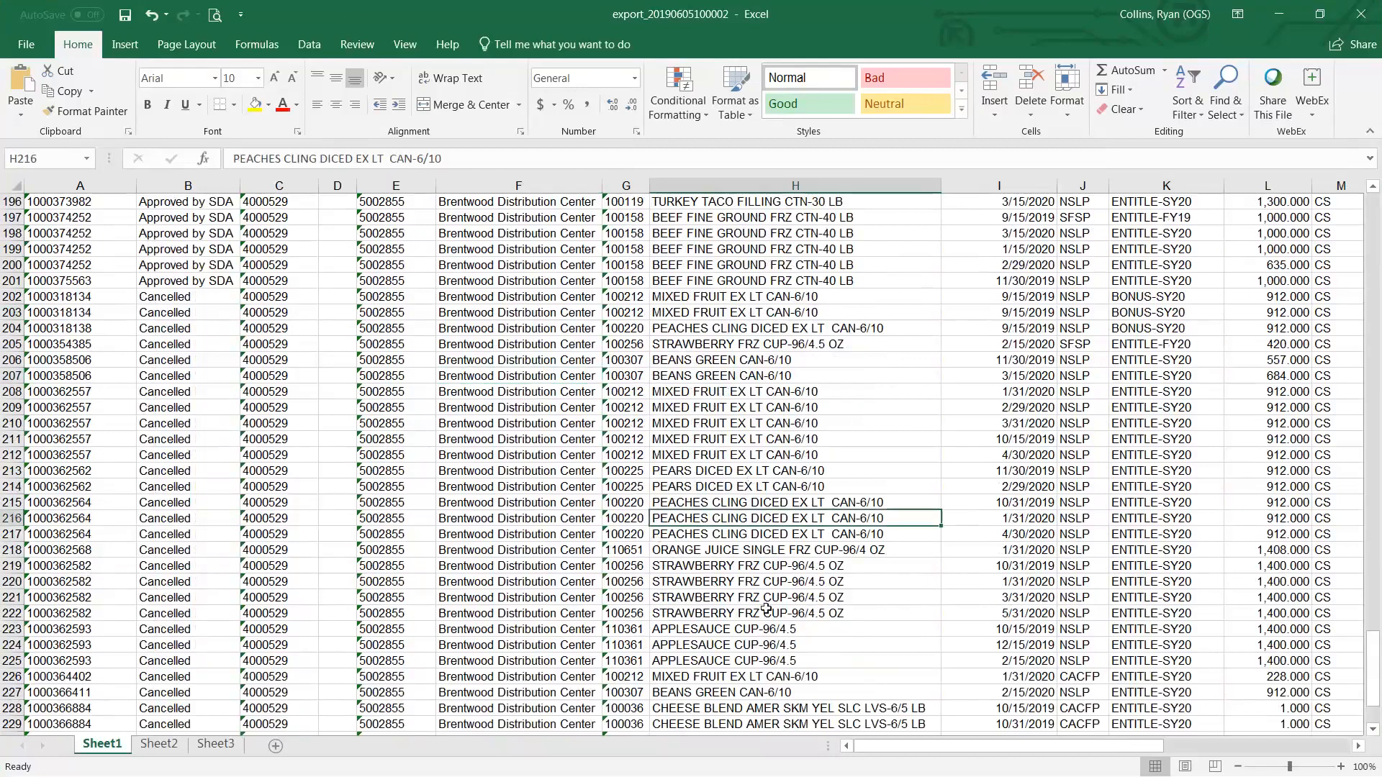
# - Sort the requisition rows by Requested Del. Date from oldest to newest
pyautogui.scroll(5, 760, 611)
pyautogui.scroll(2, 748, 598)
pyautogui.scroll(-3, 290, 586)
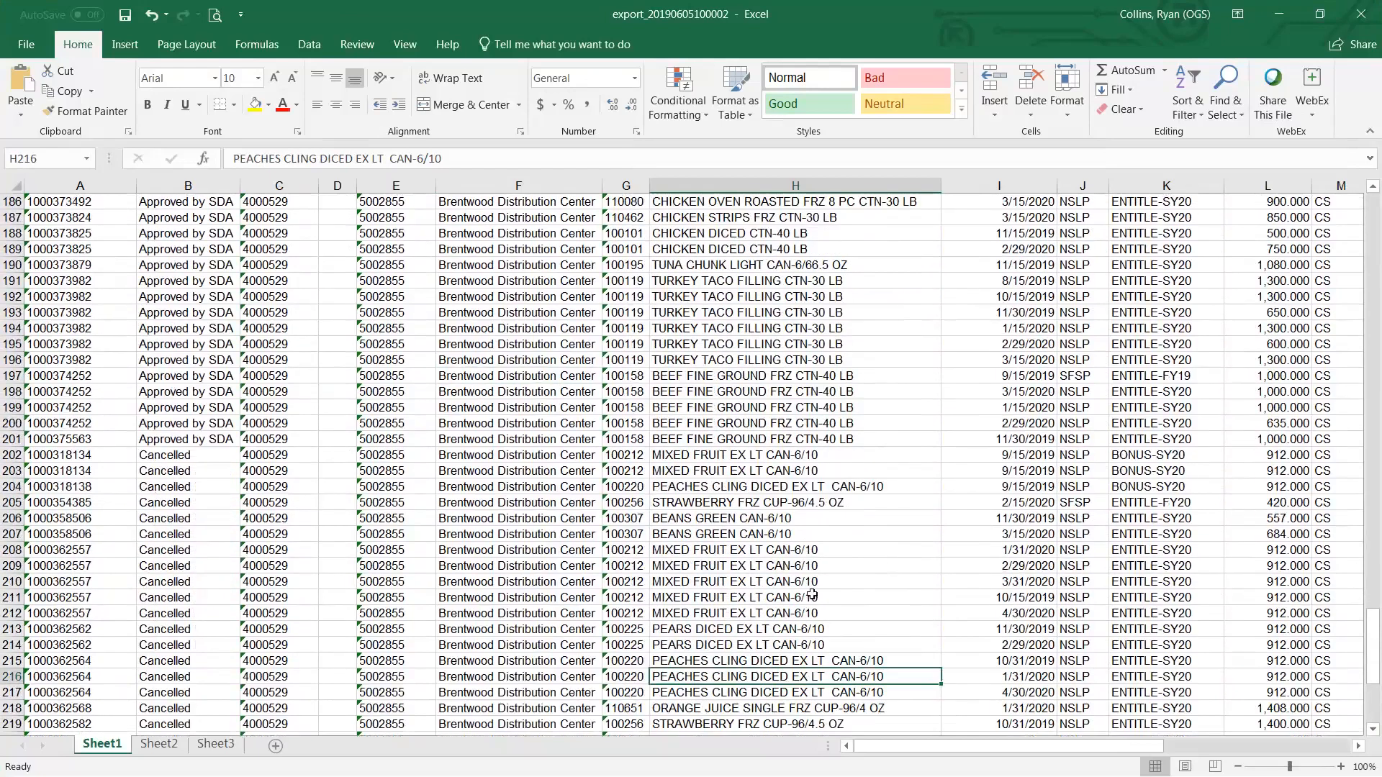
pyautogui.scroll(13, 896, 629)
pyautogui.scroll(20, 816, 581)
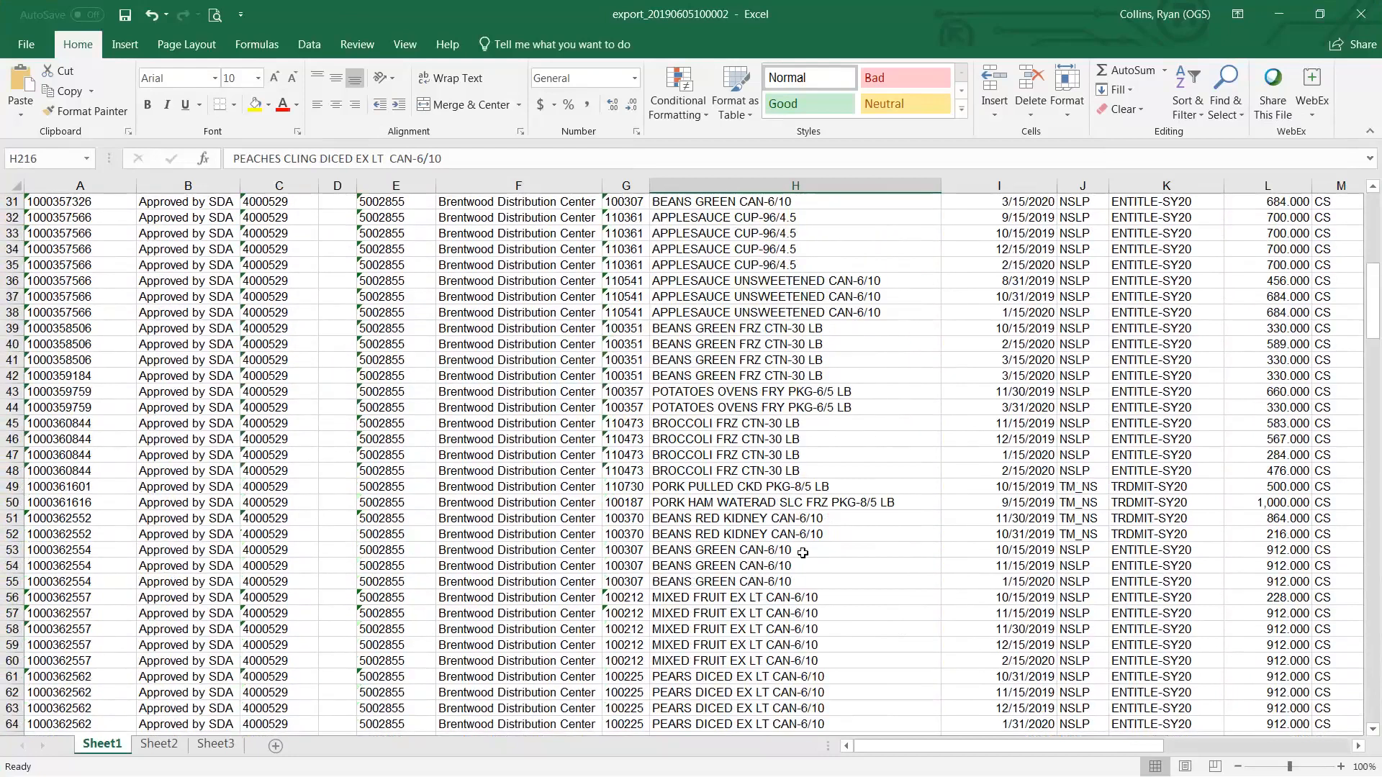
pyautogui.scroll(10, 796, 570)
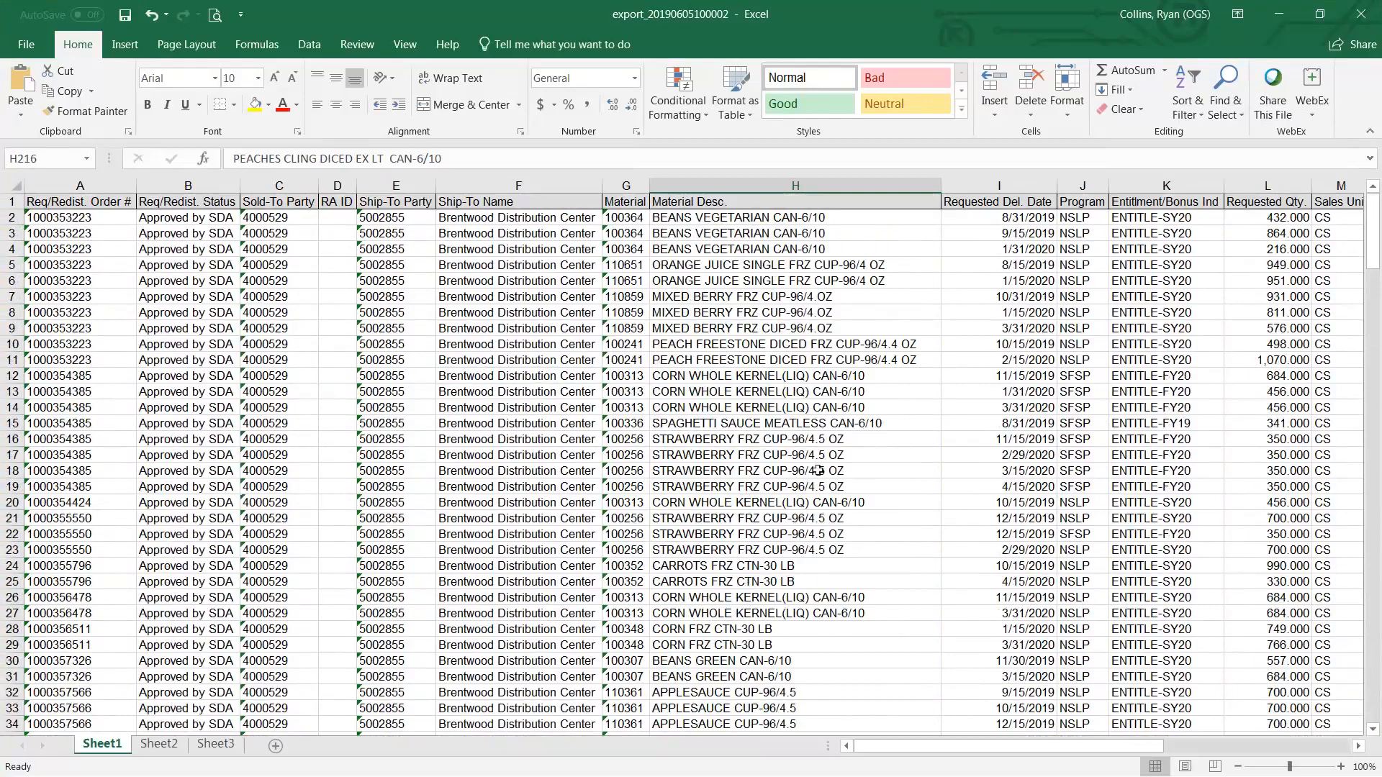
pyautogui.moveTo(902, 749); pyautogui.dragTo(934, 746)
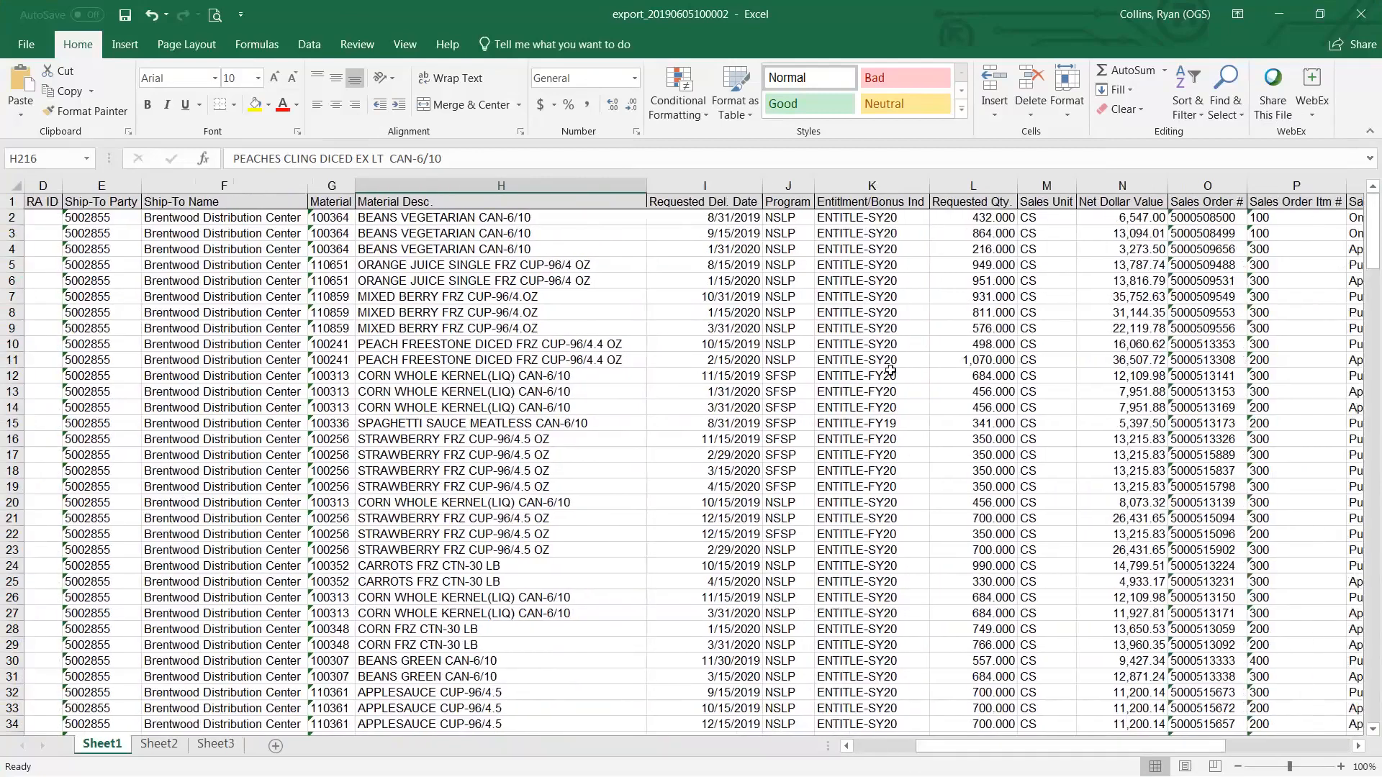
pyautogui.click(753, 254)
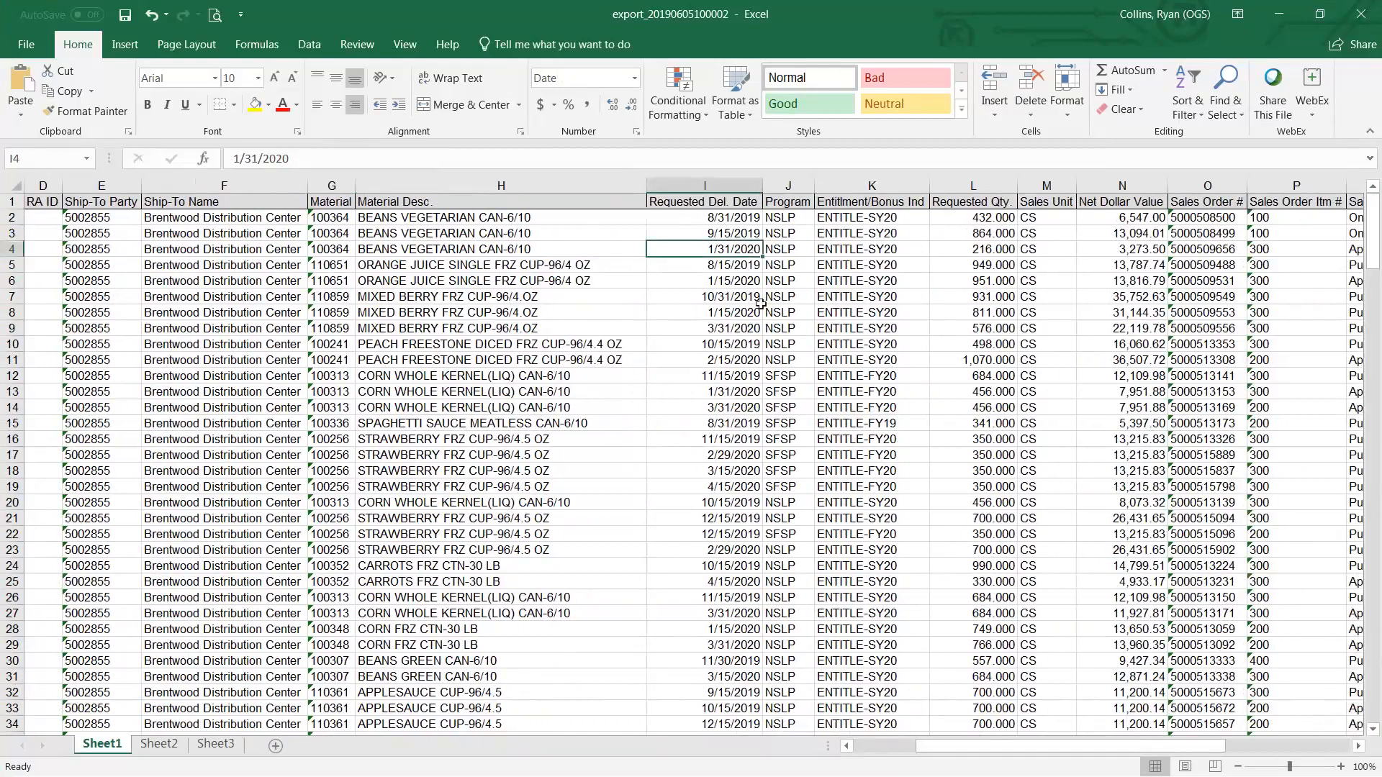
pyautogui.hotkey('ctrl', 'shift', 'Down')
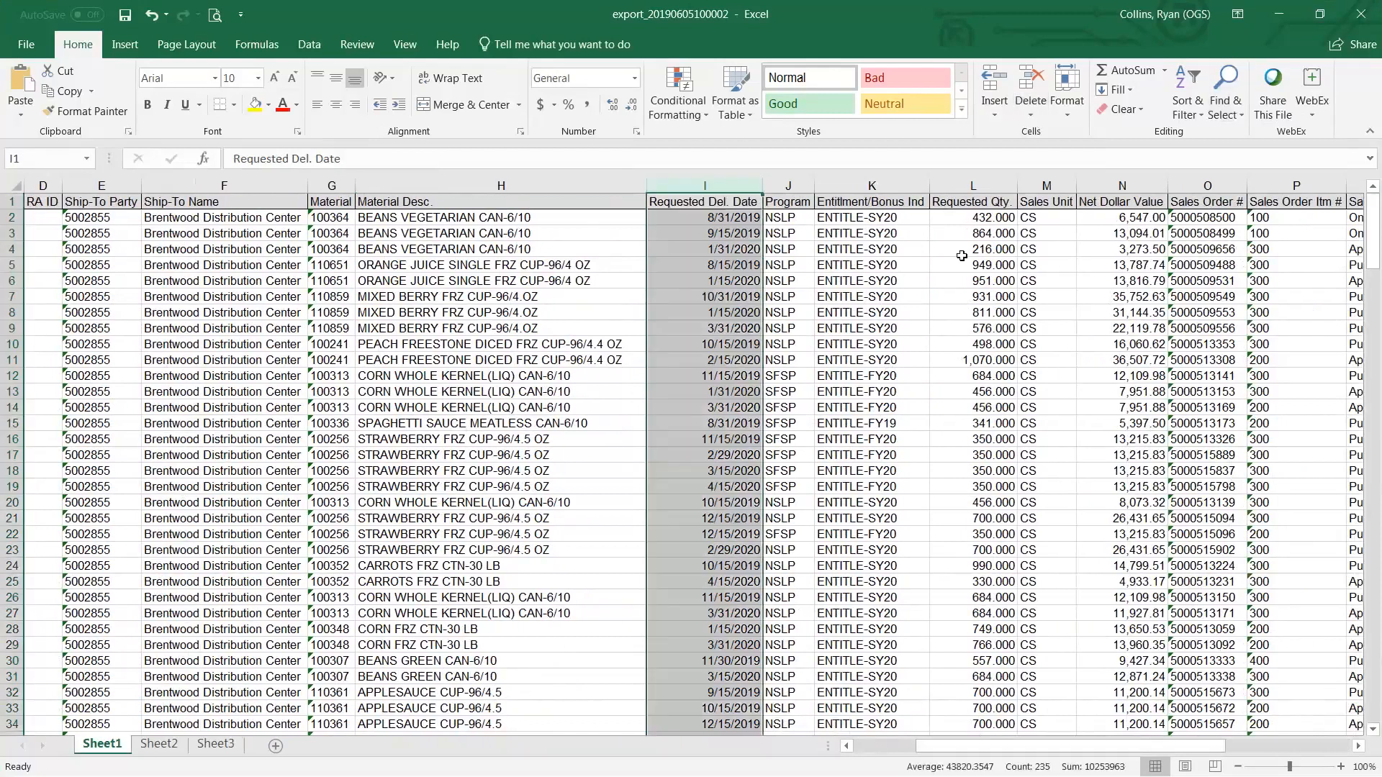
pyautogui.press('Down')
pyautogui.click(1183, 99)
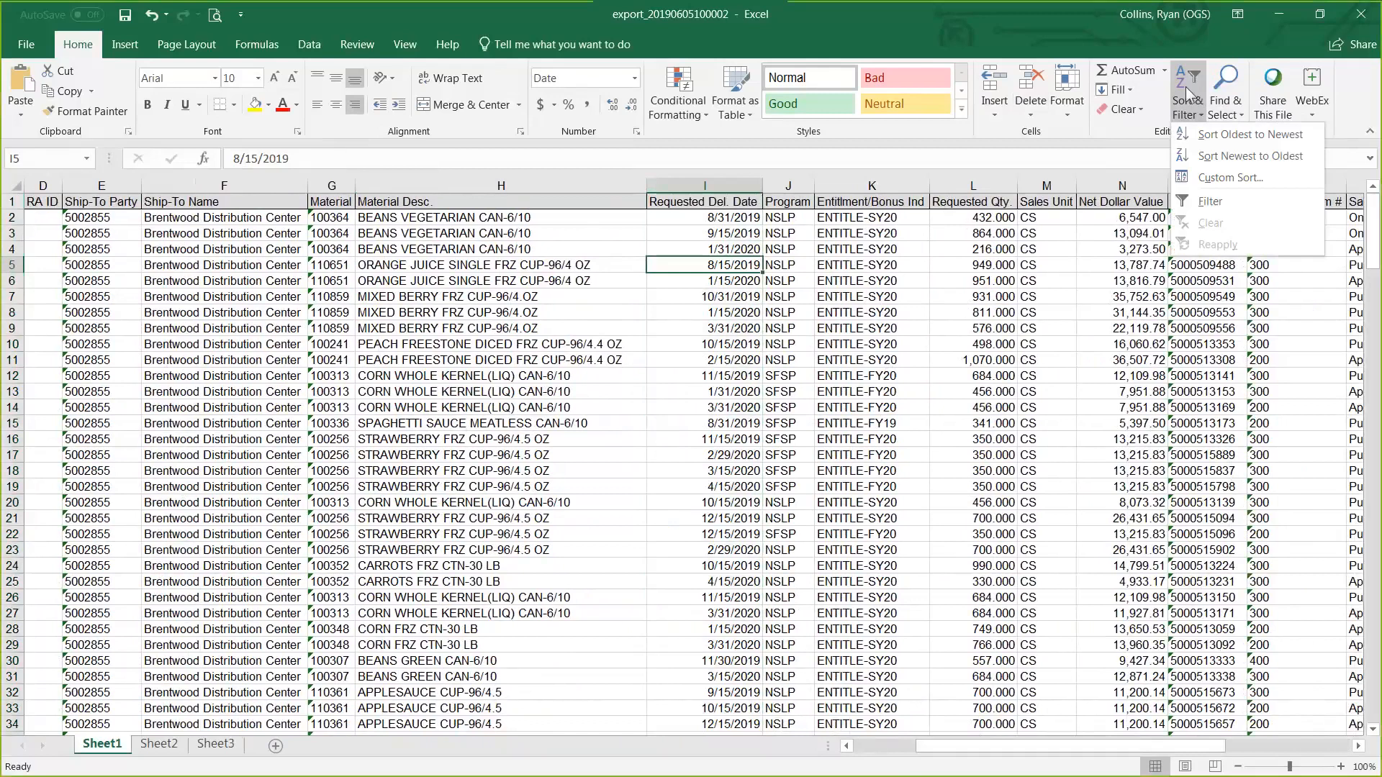
pyautogui.click(1224, 138)
pyautogui.click(880, 329)
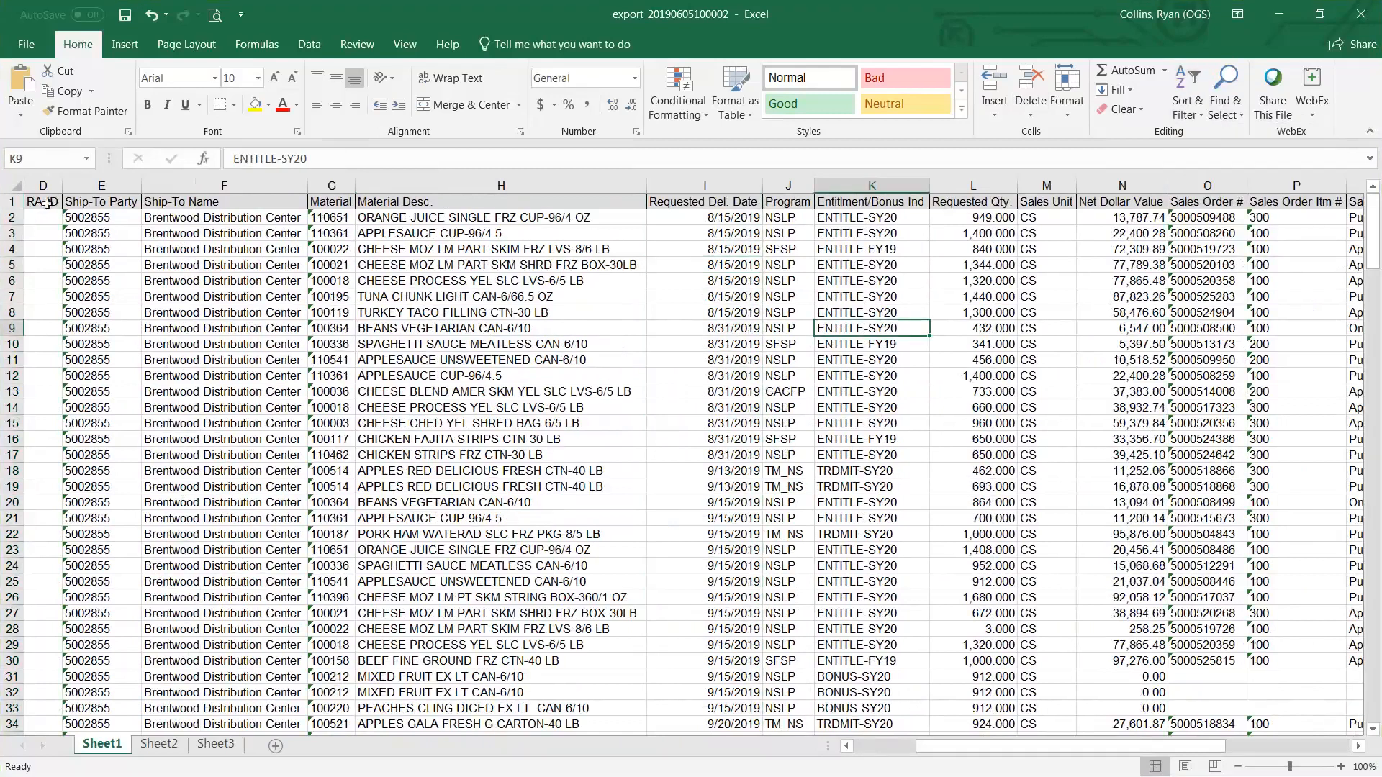
# - Examine the rows with August 2019 requested delivery dates and the Date Received column at the sheet's far end
pyautogui.moveTo(11, 217); pyautogui.dragTo(15, 455)
pyautogui.click(705, 376)
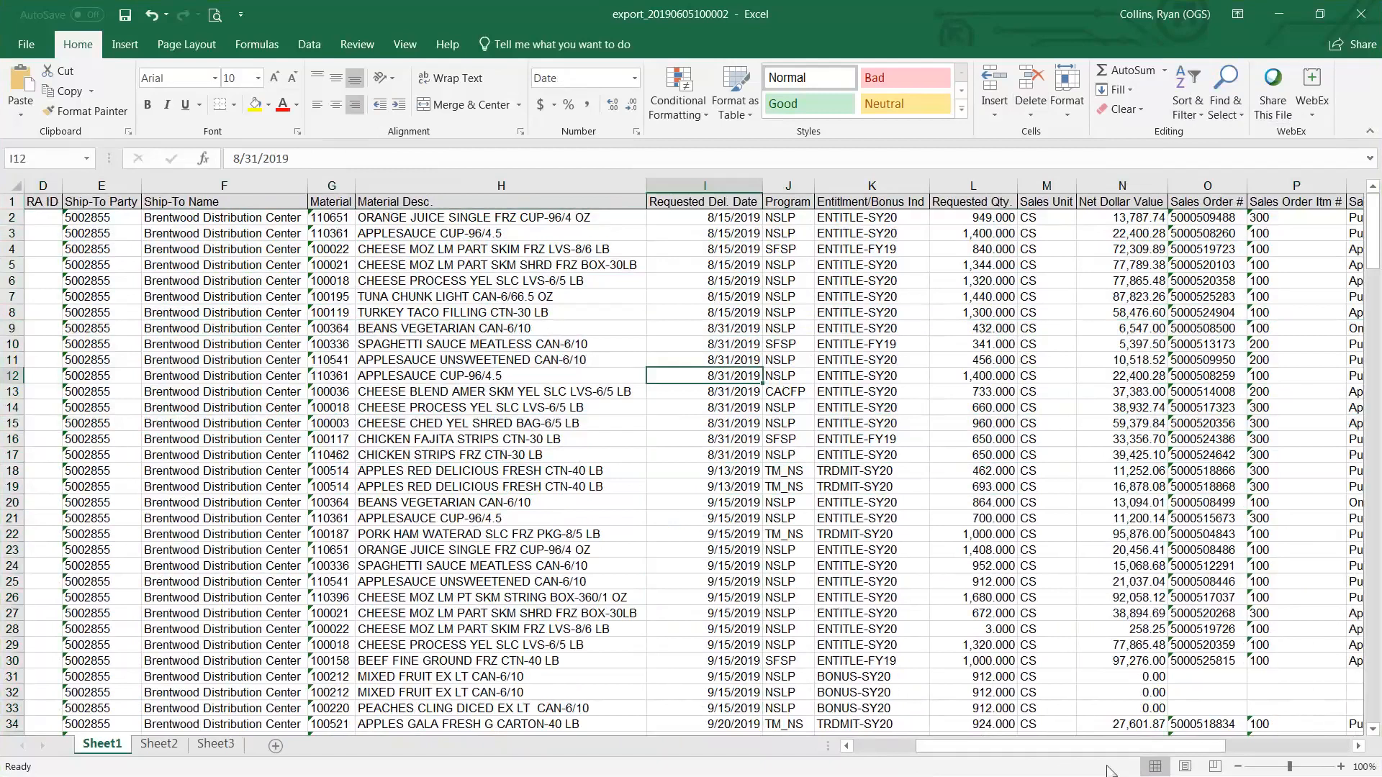
pyautogui.moveTo(1087, 747); pyautogui.dragTo(1190, 764)
pyautogui.click(1067, 186)
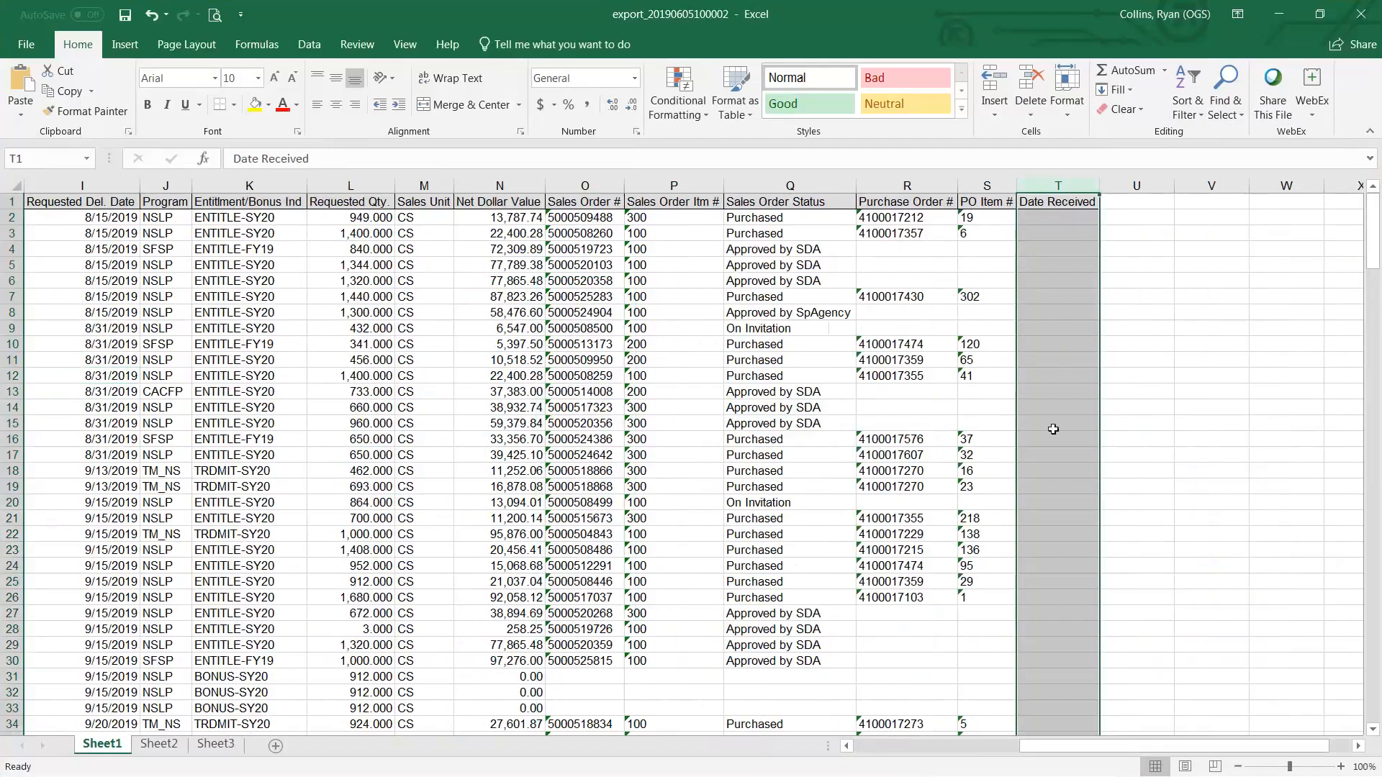
pyautogui.click(1040, 234)
pyautogui.click(1039, 248)
pyautogui.click(1037, 280)
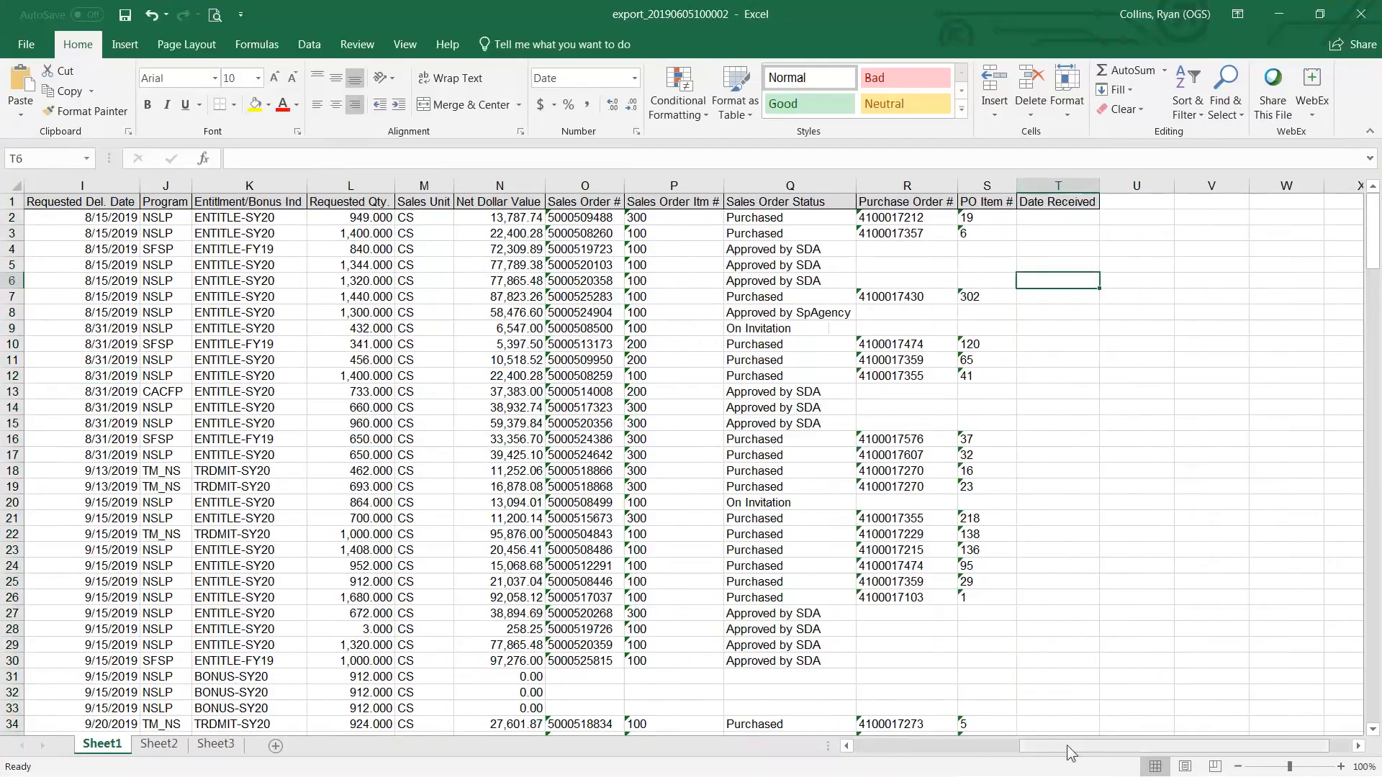
# - Examine the Net Dollar Value amounts of the date-sorted requisitions, including the rows further down the list
pyautogui.moveTo(1071, 752); pyautogui.dragTo(963, 749)
pyautogui.moveTo(1122, 217); pyautogui.dragTo(1120, 694)
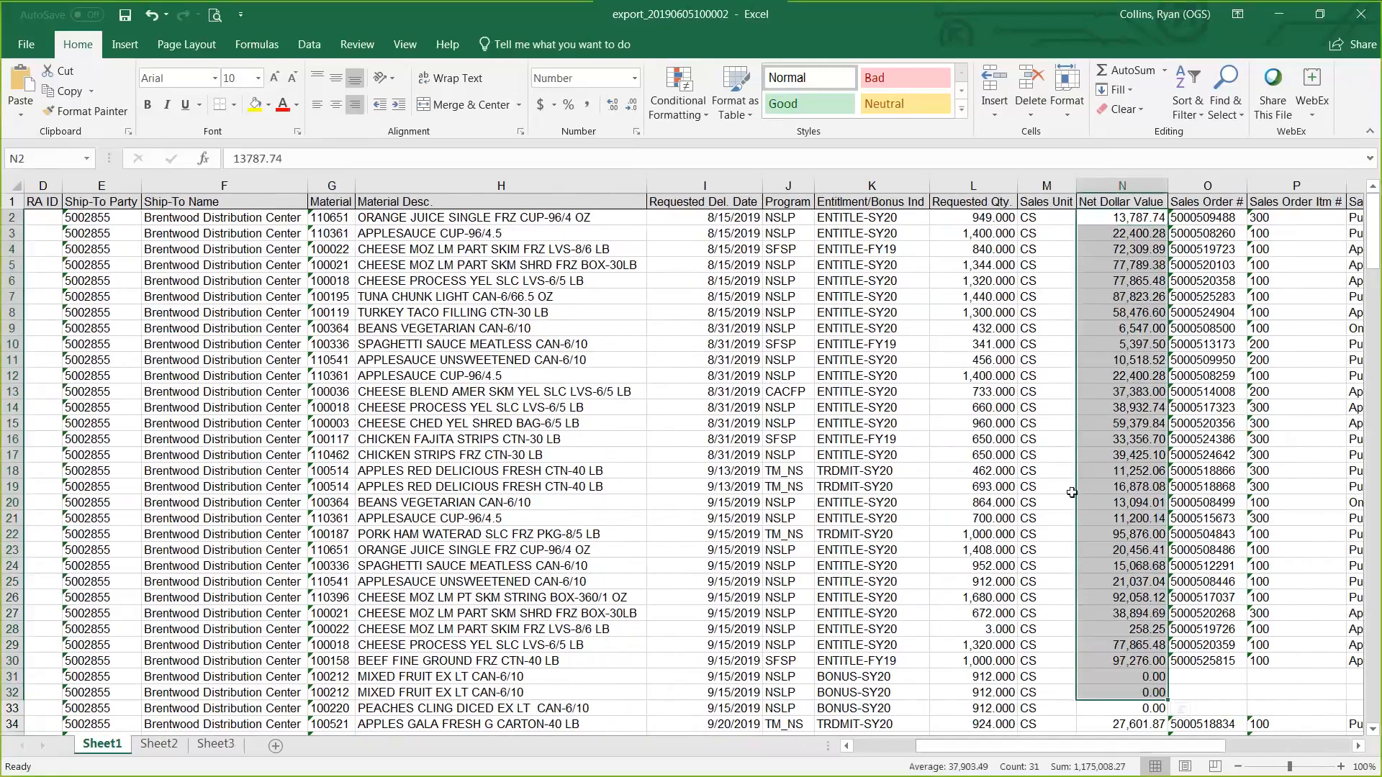
pyautogui.scroll(-1, 1060, 529)
pyautogui.scroll(-2, 1060, 528)
pyautogui.scroll(3, 1062, 525)
pyautogui.scroll(-1, 1064, 522)
pyautogui.scroll(-4, 1062, 517)
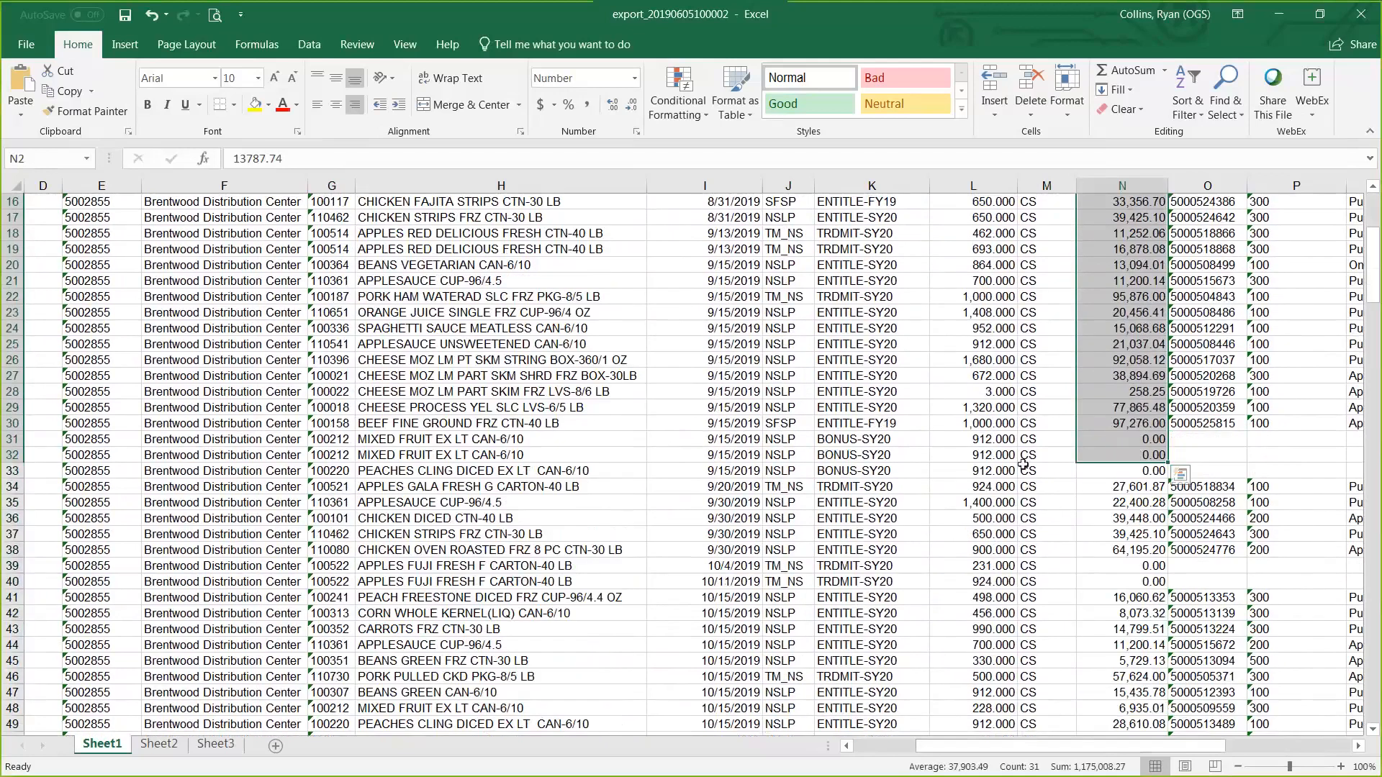
pyautogui.scroll(-5, 1032, 486)
pyautogui.scroll(10, 971, 519)
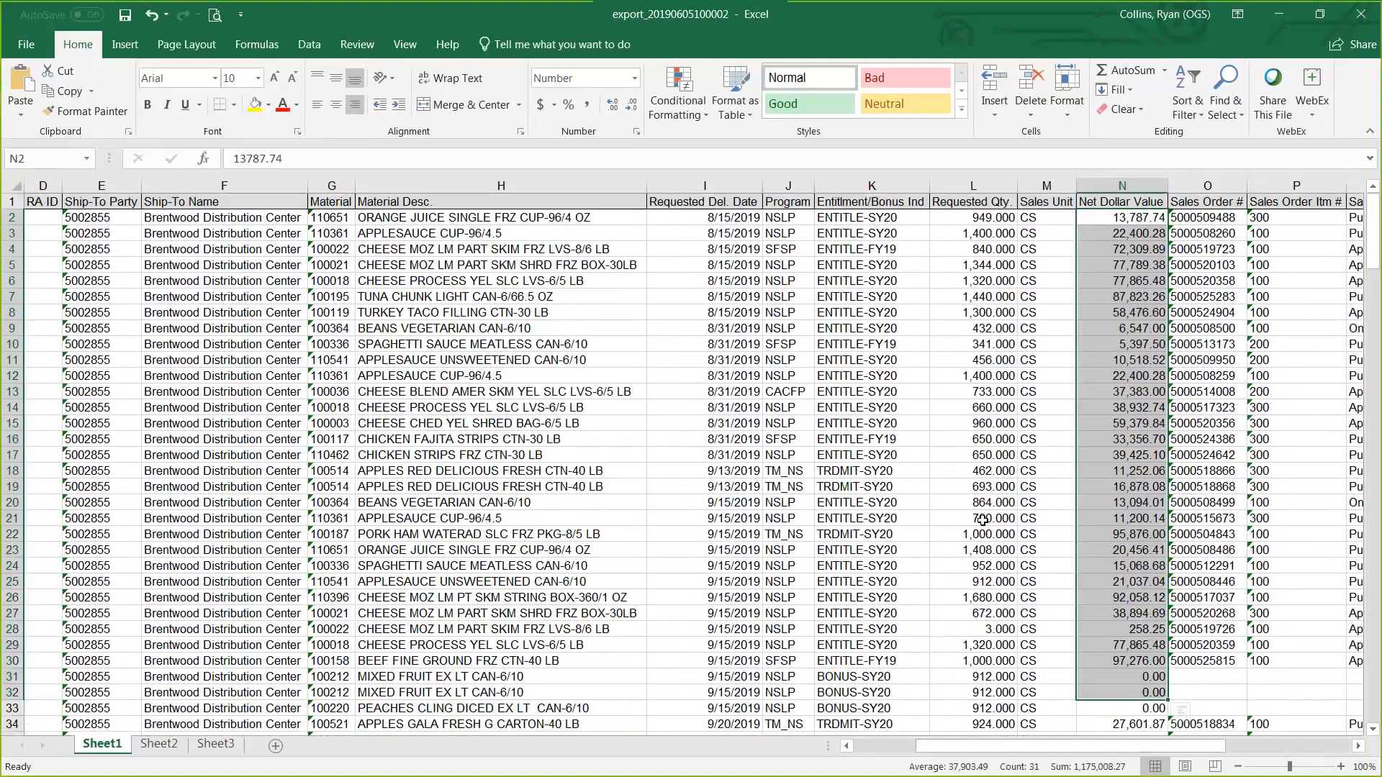
# - Examine the Requested Qty. column and the two APPLES RED DELICIOUS rows requested for 9/13/2019
pyautogui.click(980, 329)
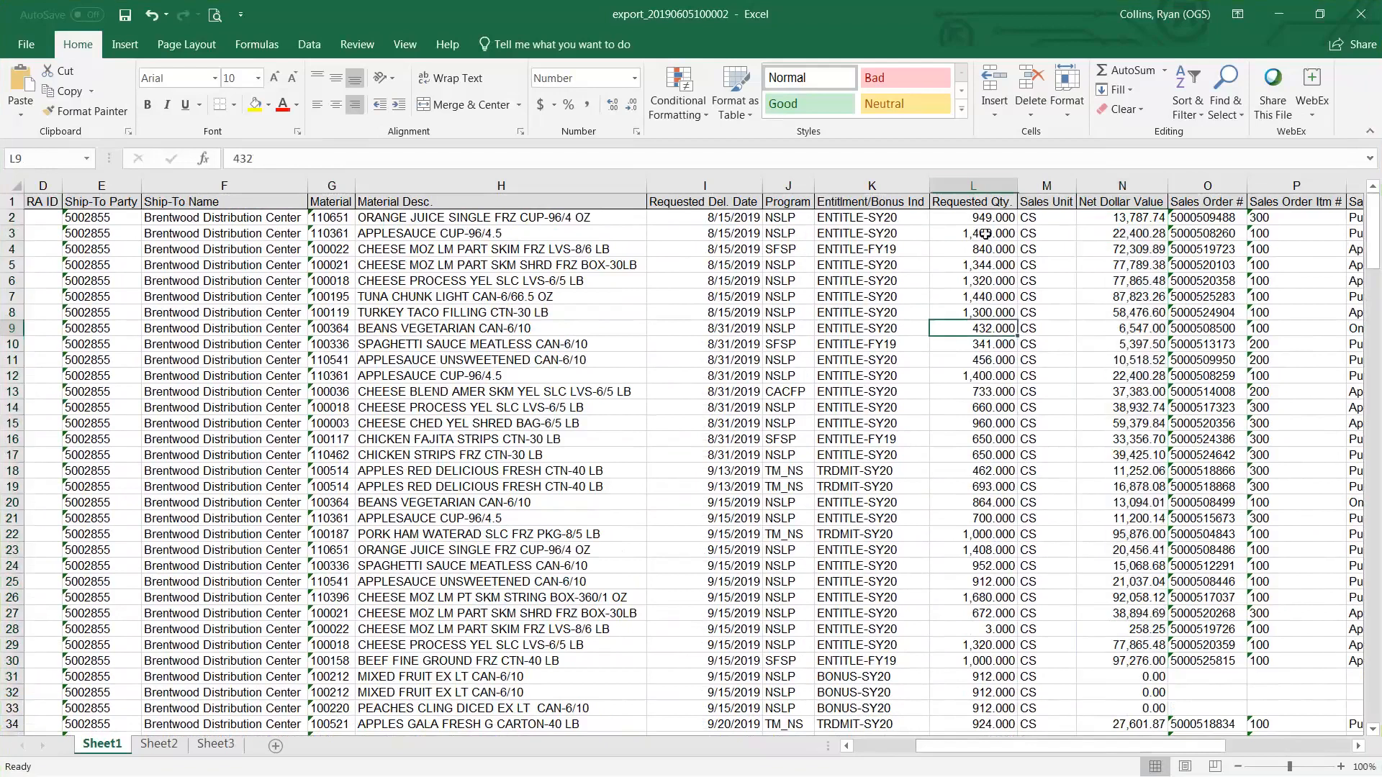
pyautogui.click(972, 186)
pyautogui.click(936, 550)
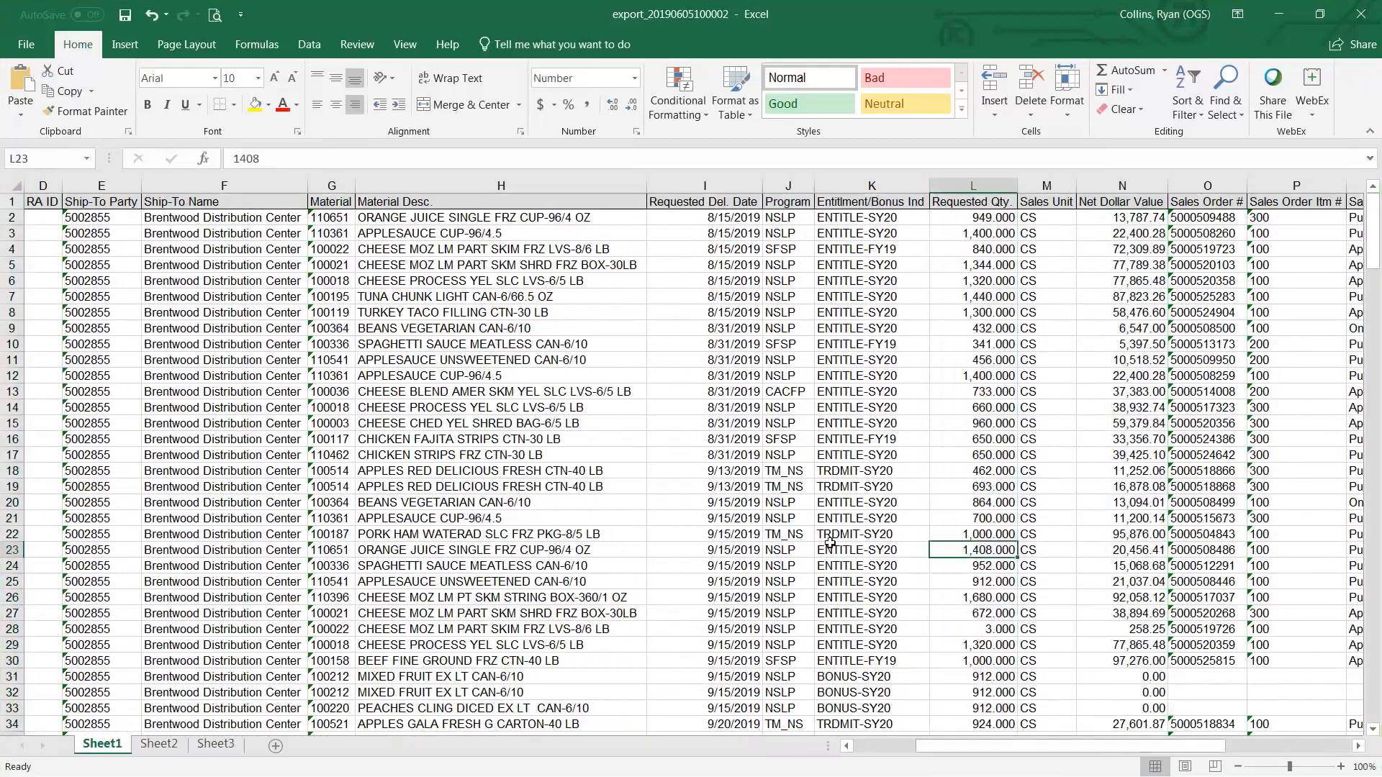
pyautogui.click(15, 471)
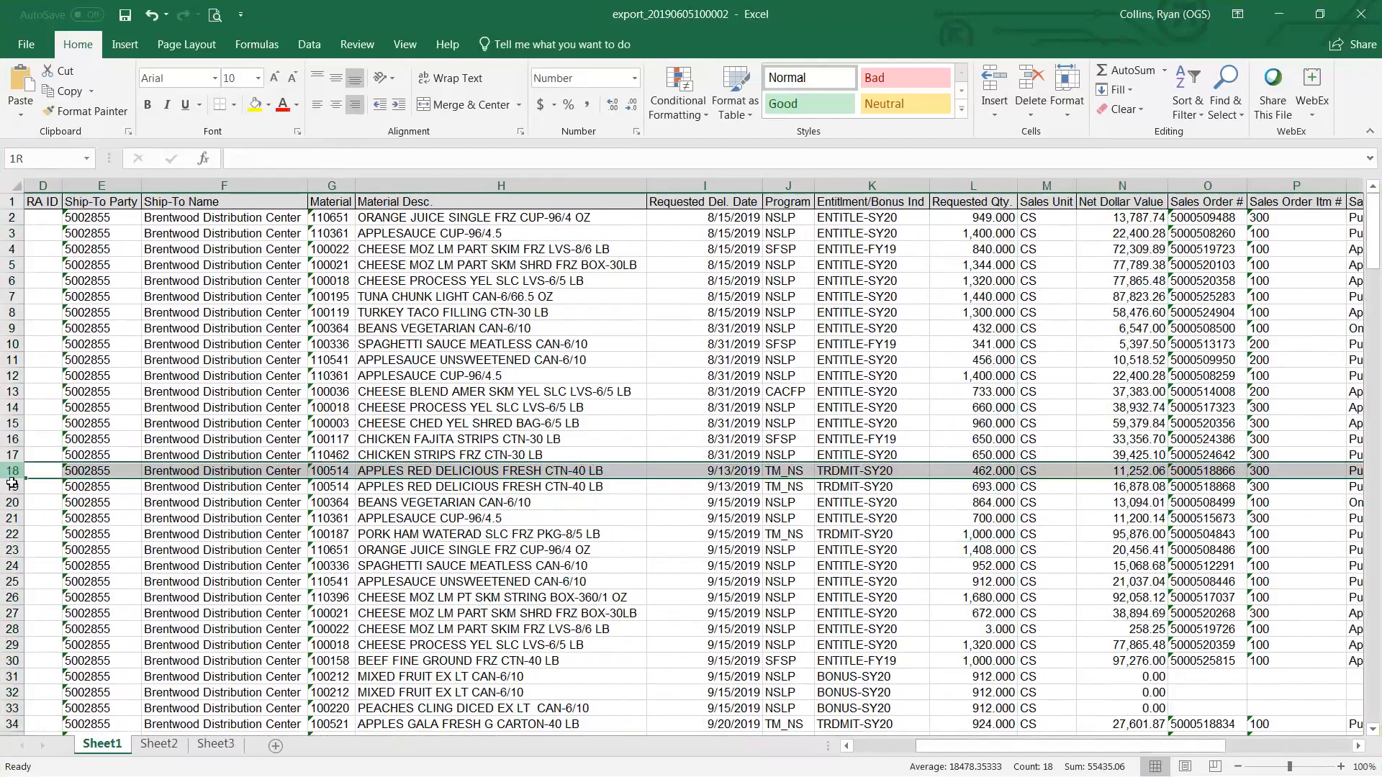
pyautogui.moveTo(16, 470); pyautogui.dragTo(15, 487)
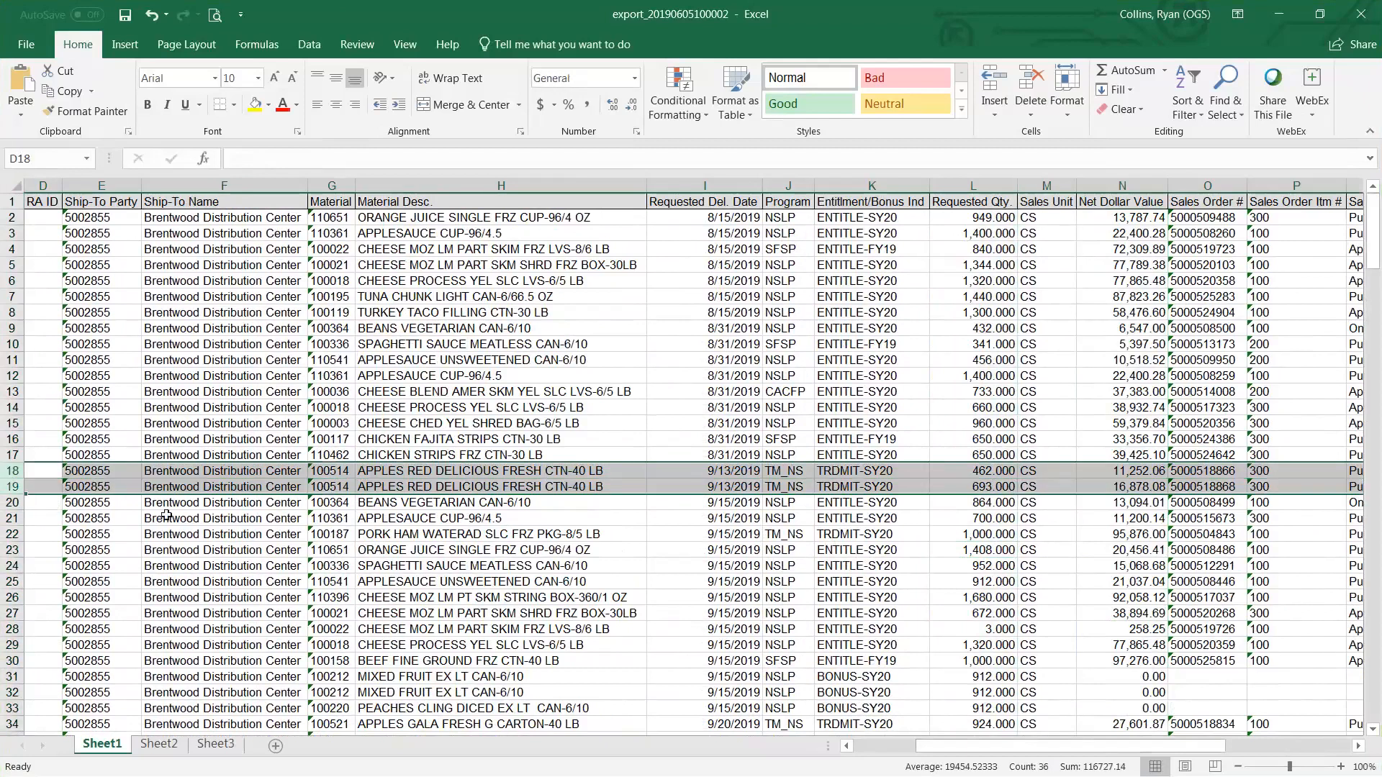
# - Sort the requisition rows by Entitlment/Bonus Ind from A to Z
pyautogui.click(864, 252)
pyautogui.click(1191, 107)
pyautogui.click(1201, 128)
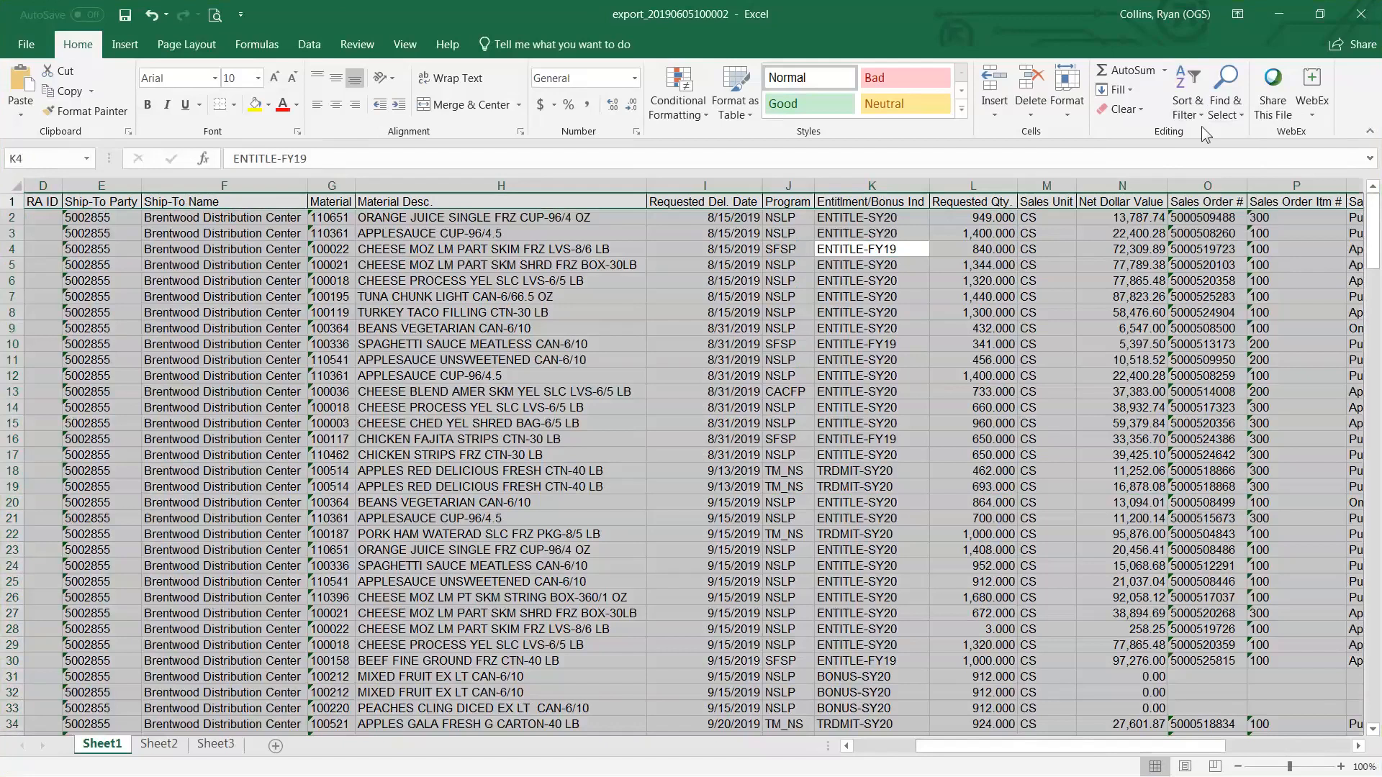
# - Examine the BONUS-SY20 rows at the start of the list and the TRDMIT-SY20 rows at its end
pyautogui.click(15, 224)
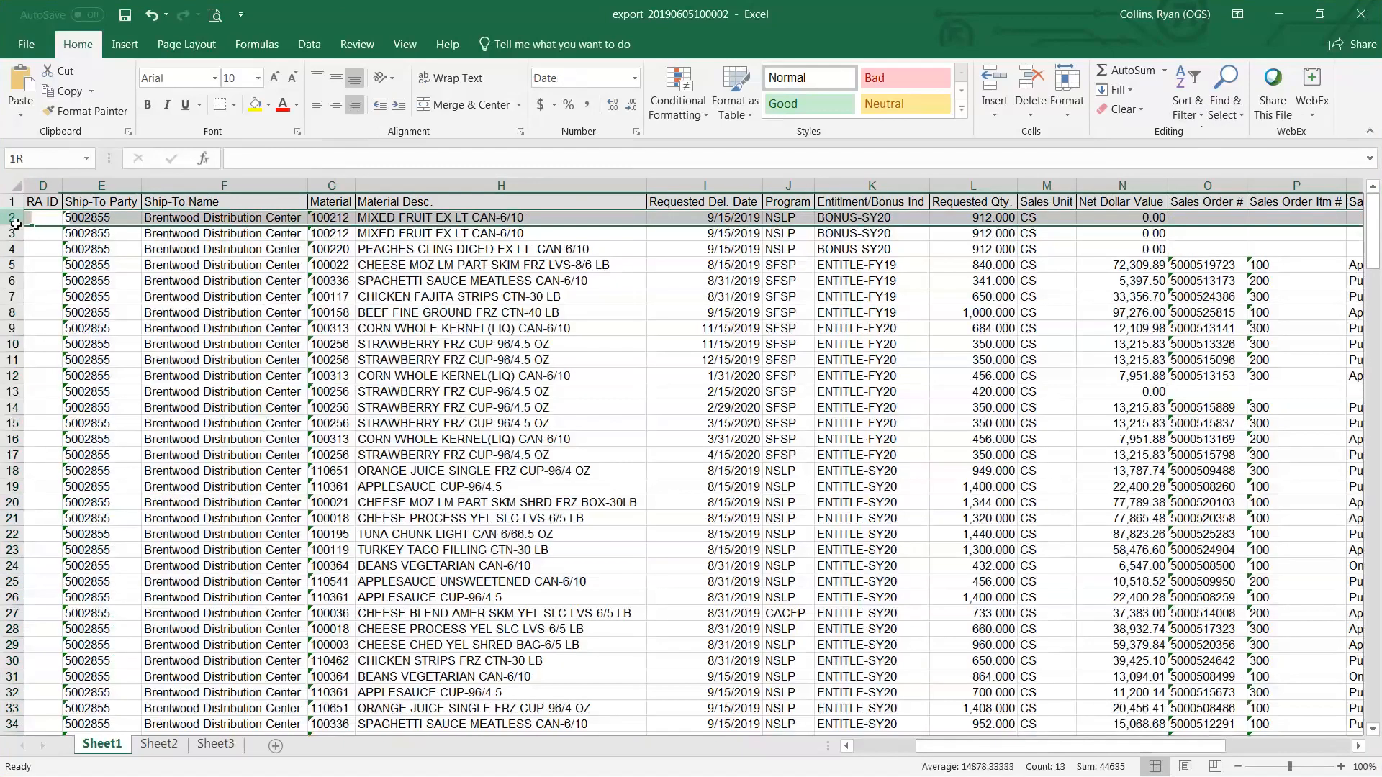
pyautogui.moveTo(15, 224); pyautogui.dragTo(15, 251)
pyautogui.scroll(-20, 756, 499)
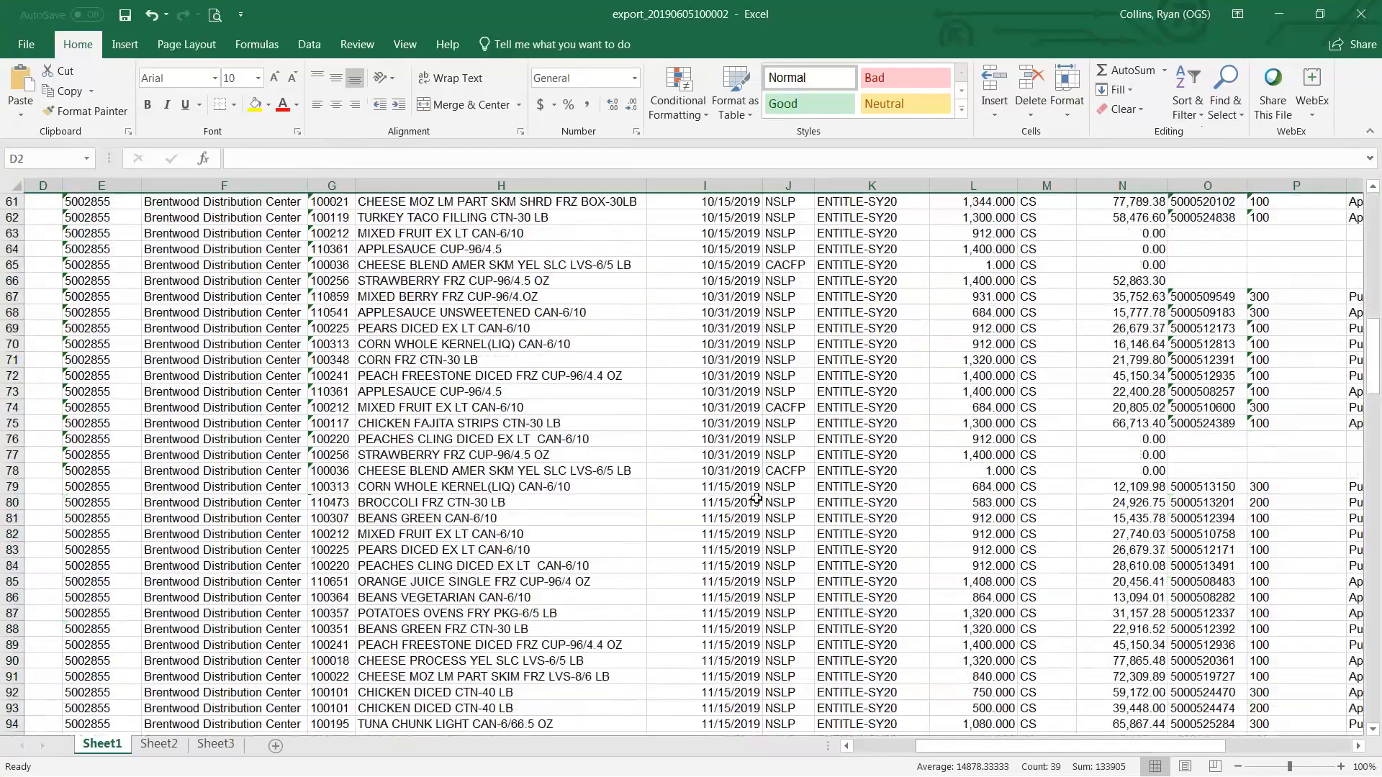
pyautogui.scroll(-20, 756, 498)
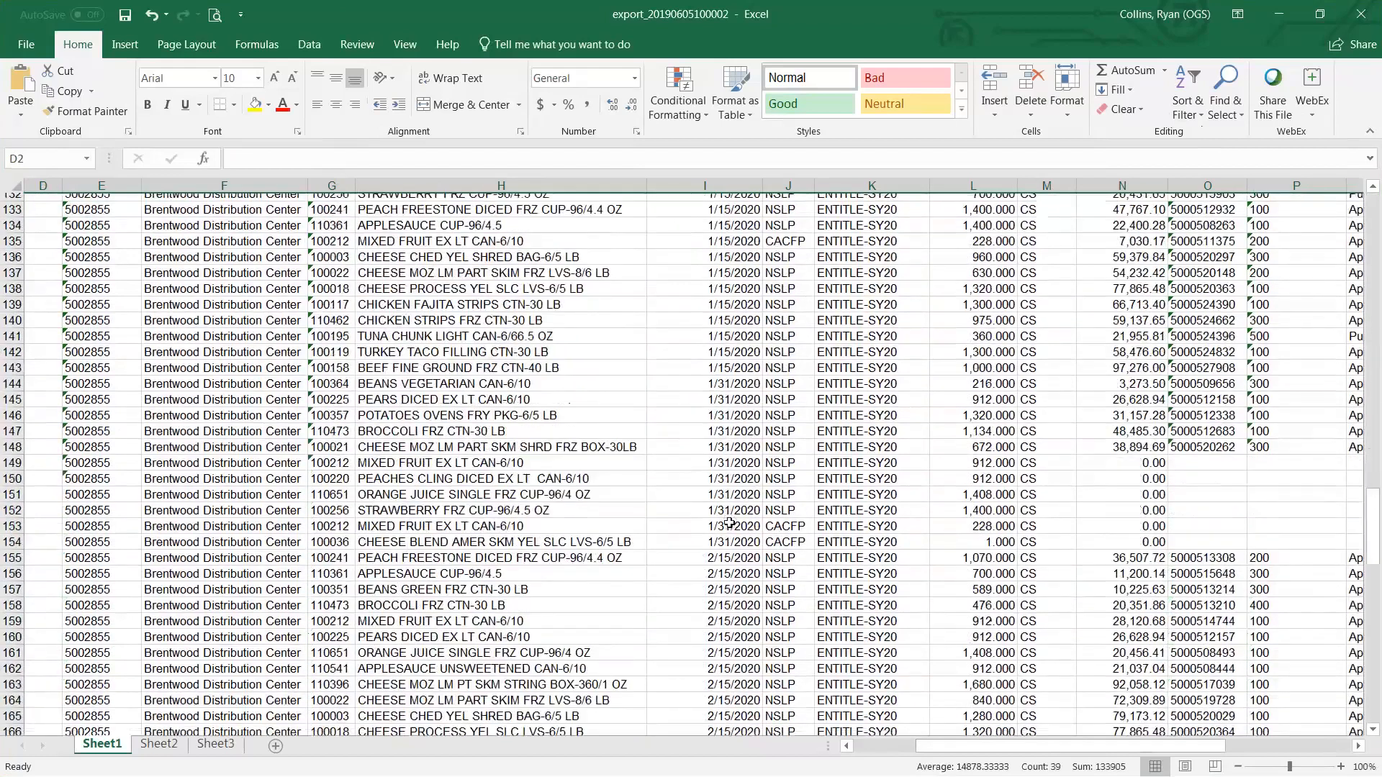
pyautogui.scroll(-20, 729, 524)
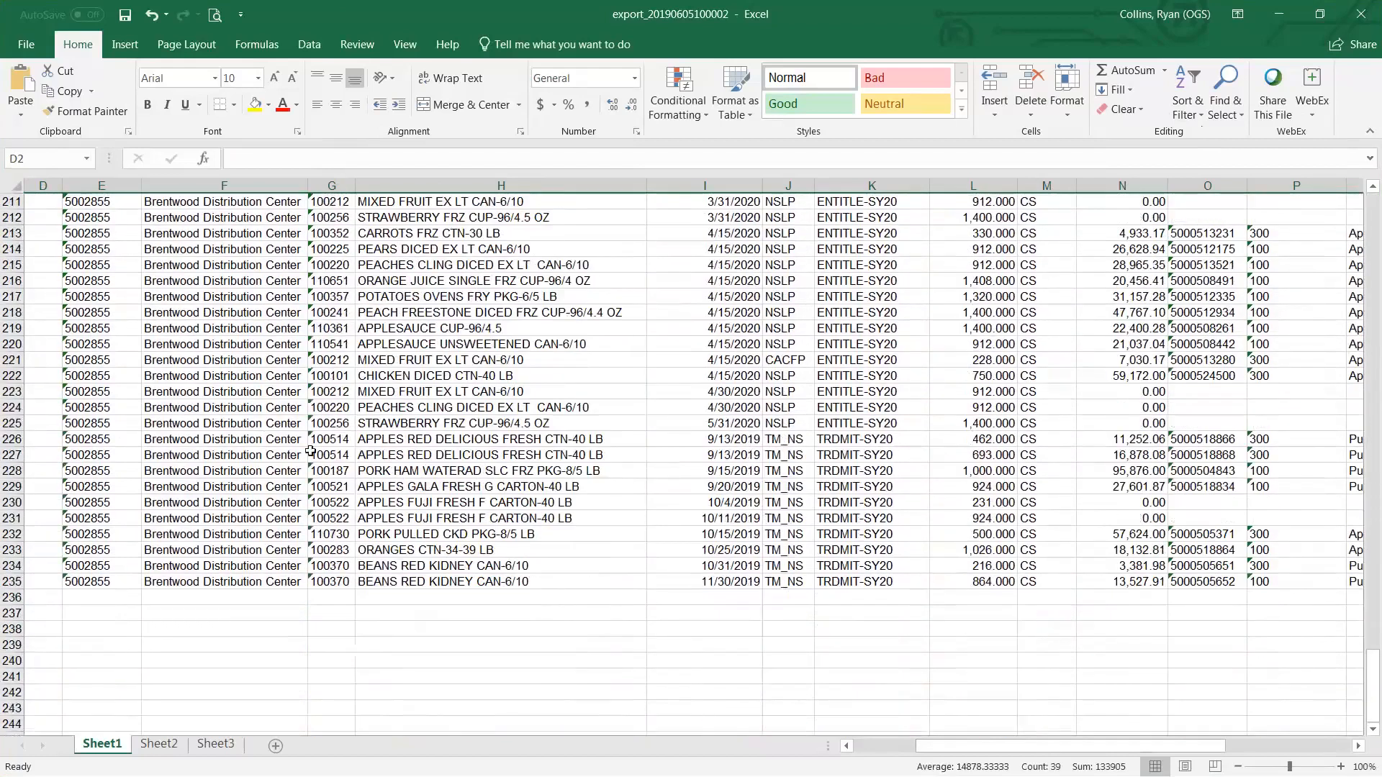
pyautogui.moveTo(13, 455); pyautogui.dragTo(27, 581)
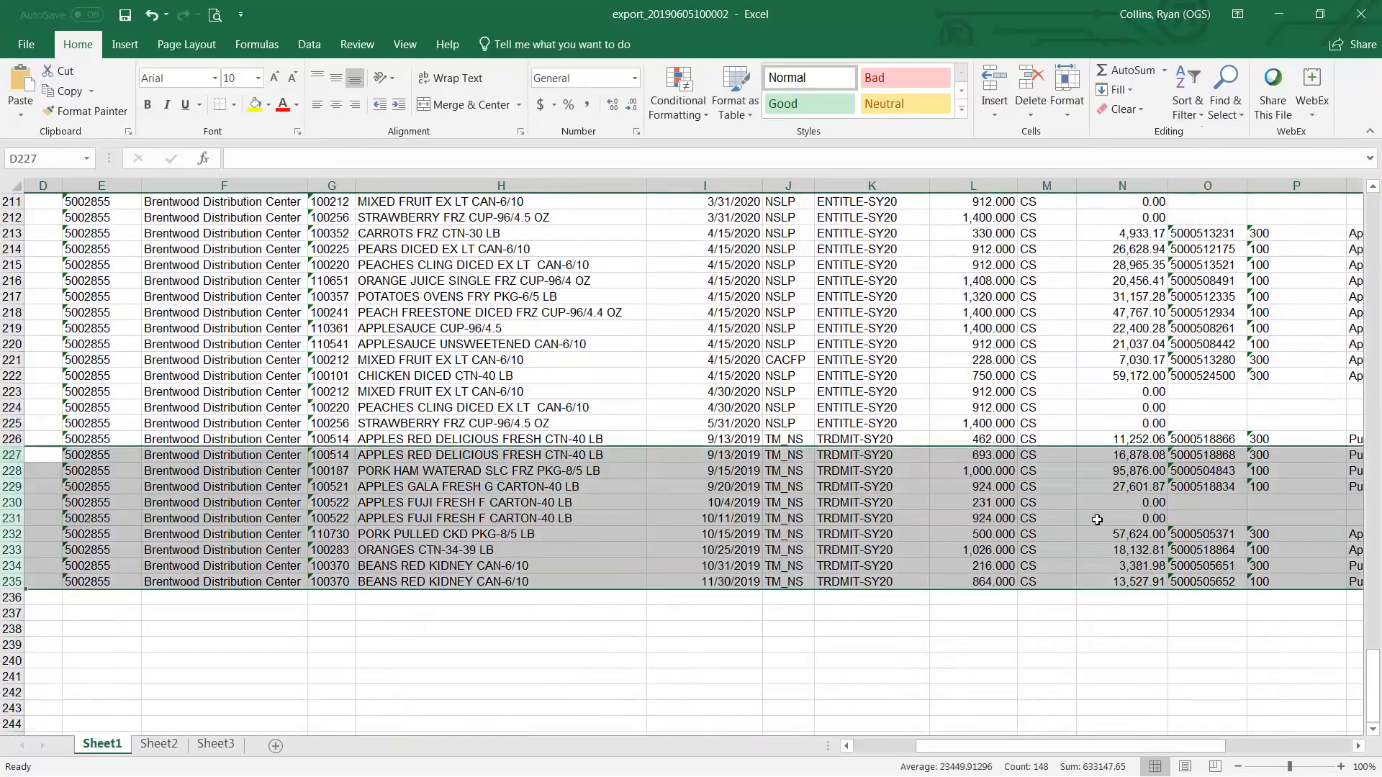
# - Examine the ENTITLE-FY19 rows near the start of the list, including their order number and status columns
pyautogui.scroll(20, 1097, 520)
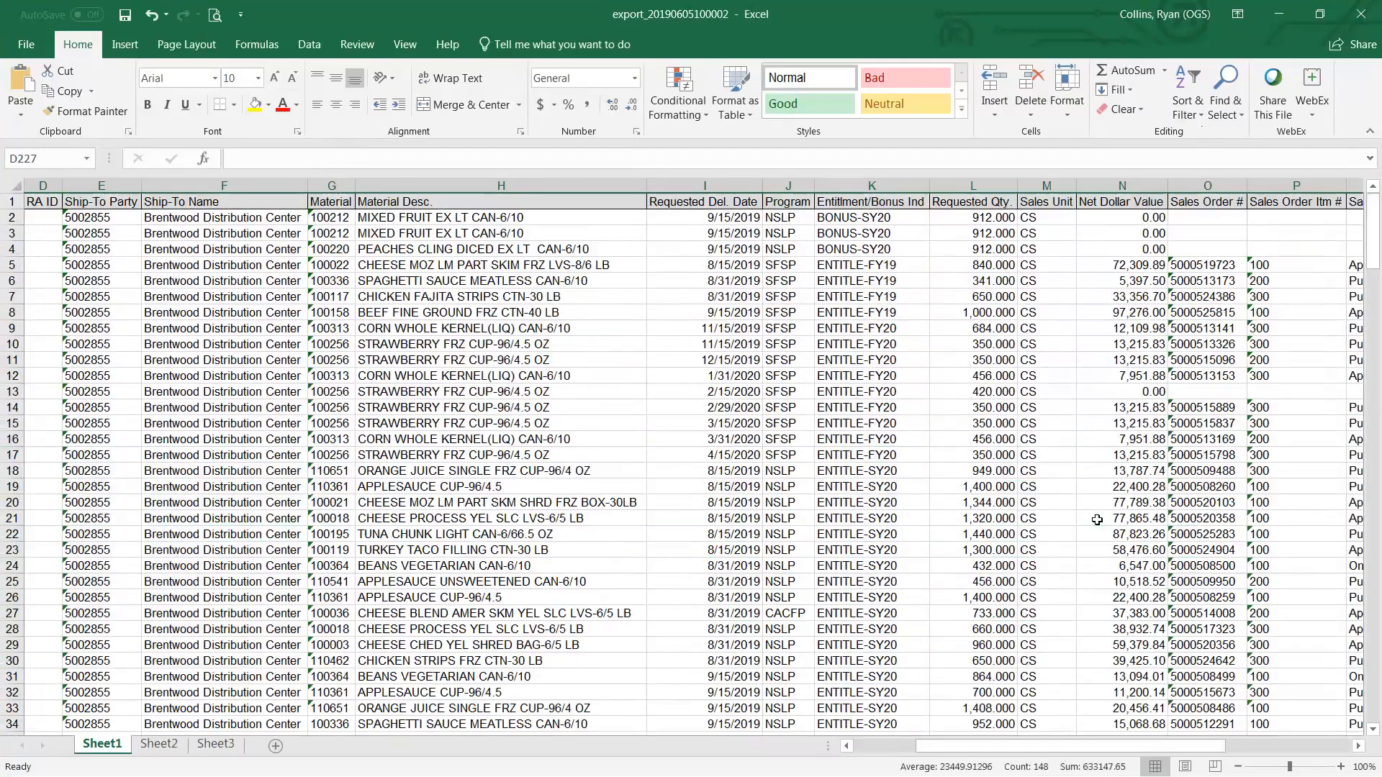
pyautogui.click(872, 267)
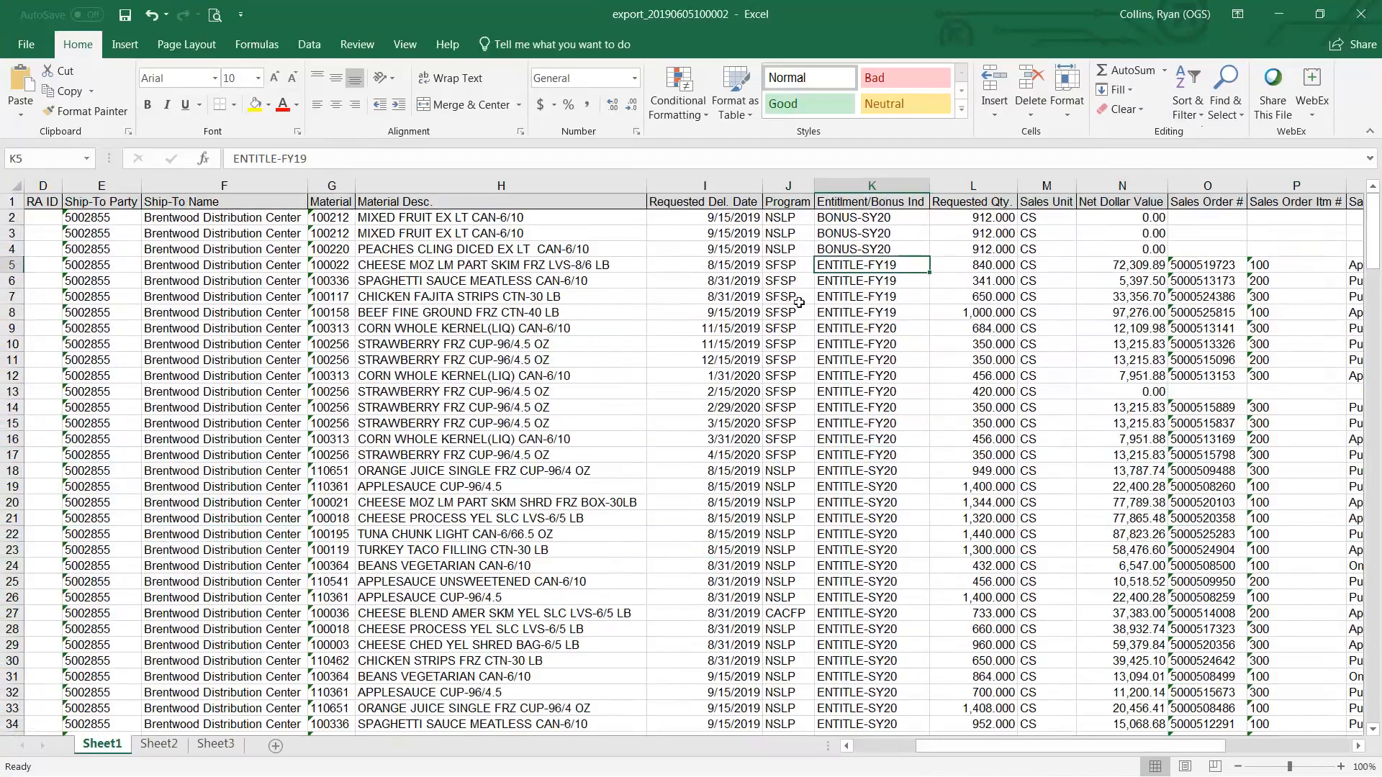
pyautogui.moveTo(980, 747); pyautogui.dragTo(907, 742)
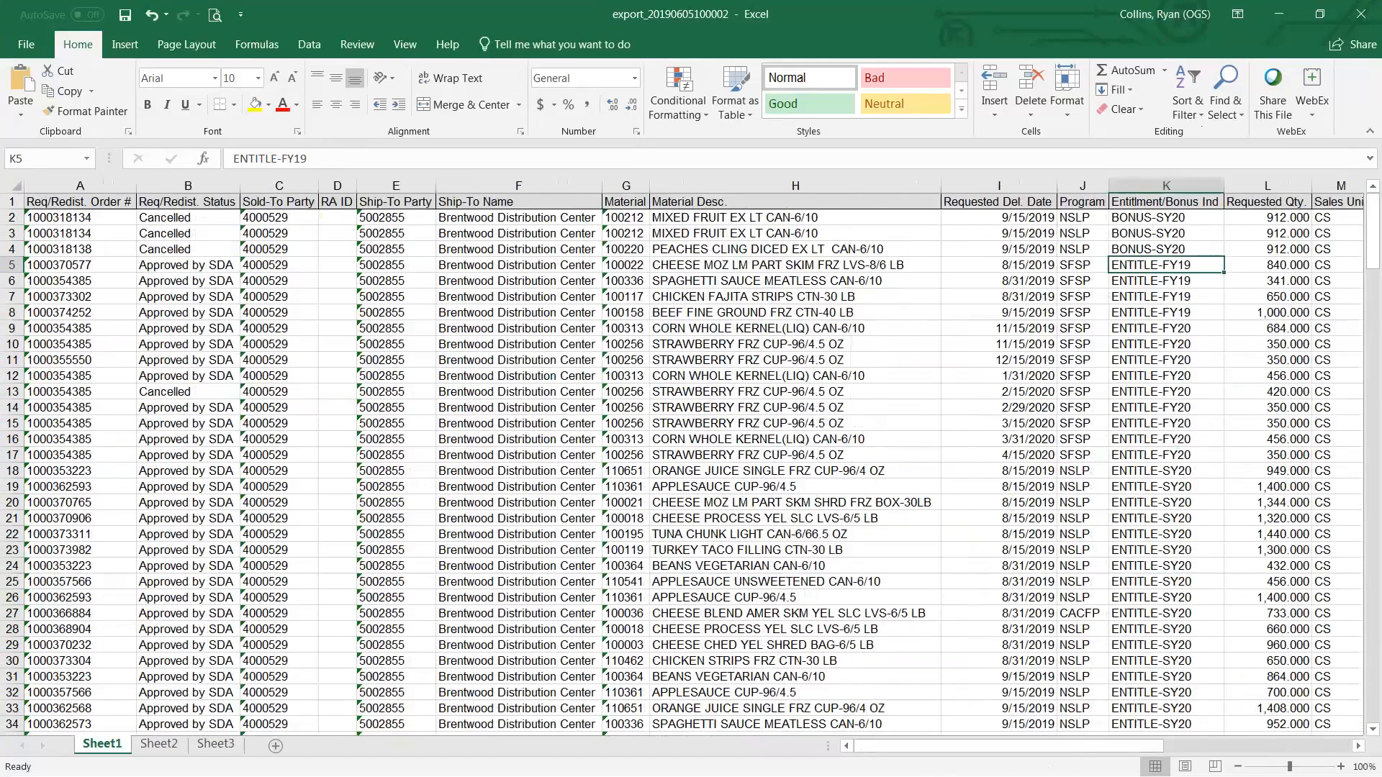
pyautogui.click(799, 20)
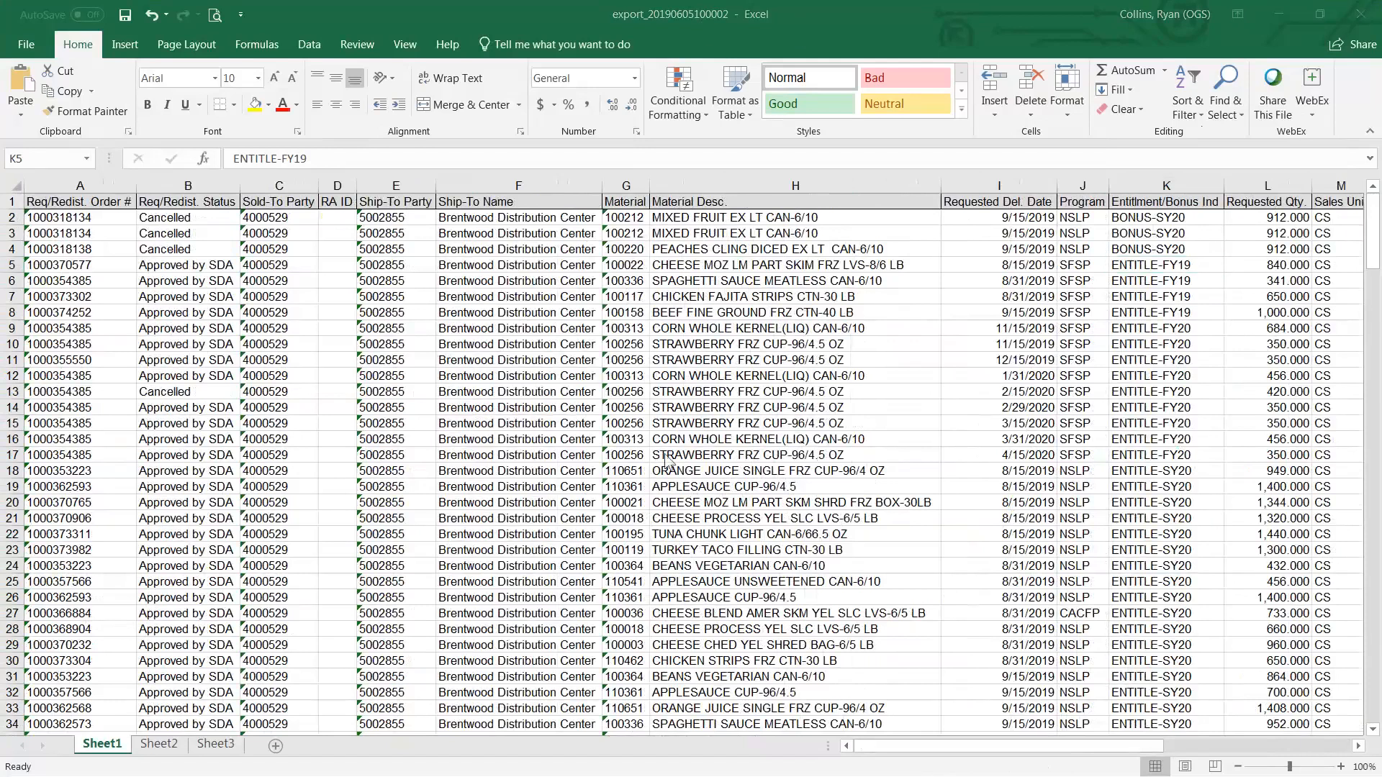